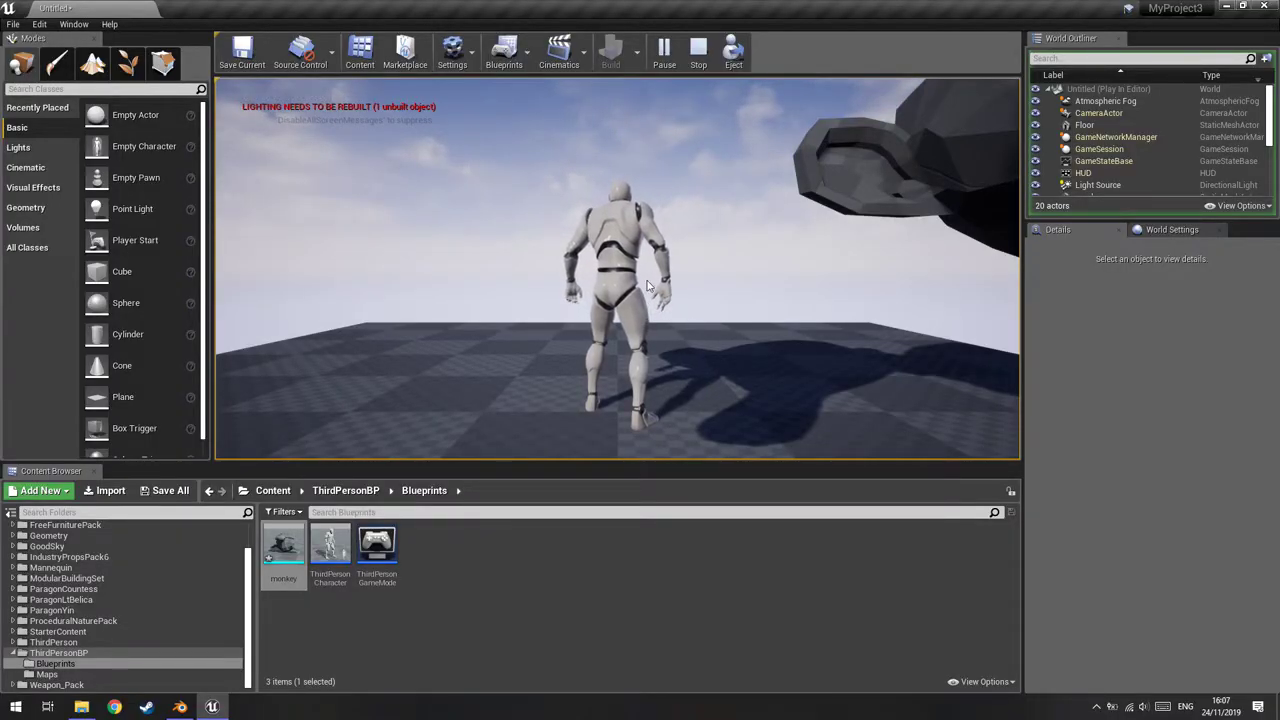
Run the character left, forward and toward the monkey statue with WASD, then stop playing with Esc
click(657, 176)
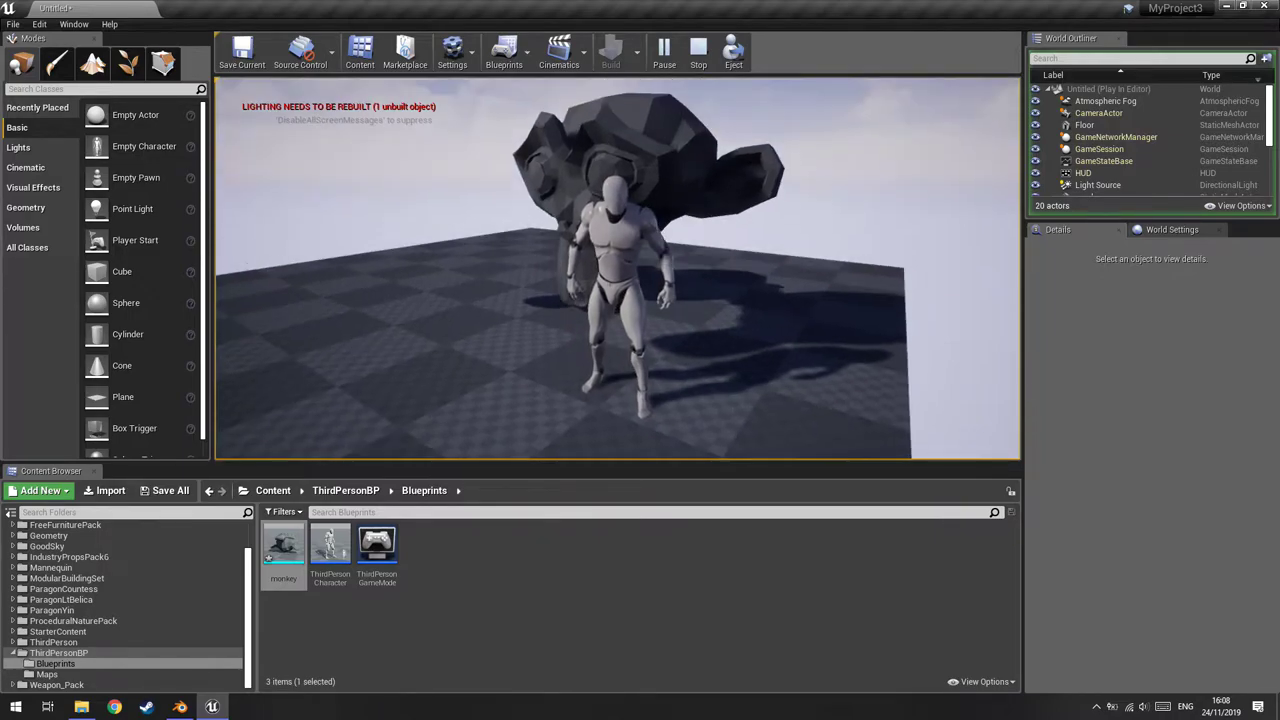
key(a)
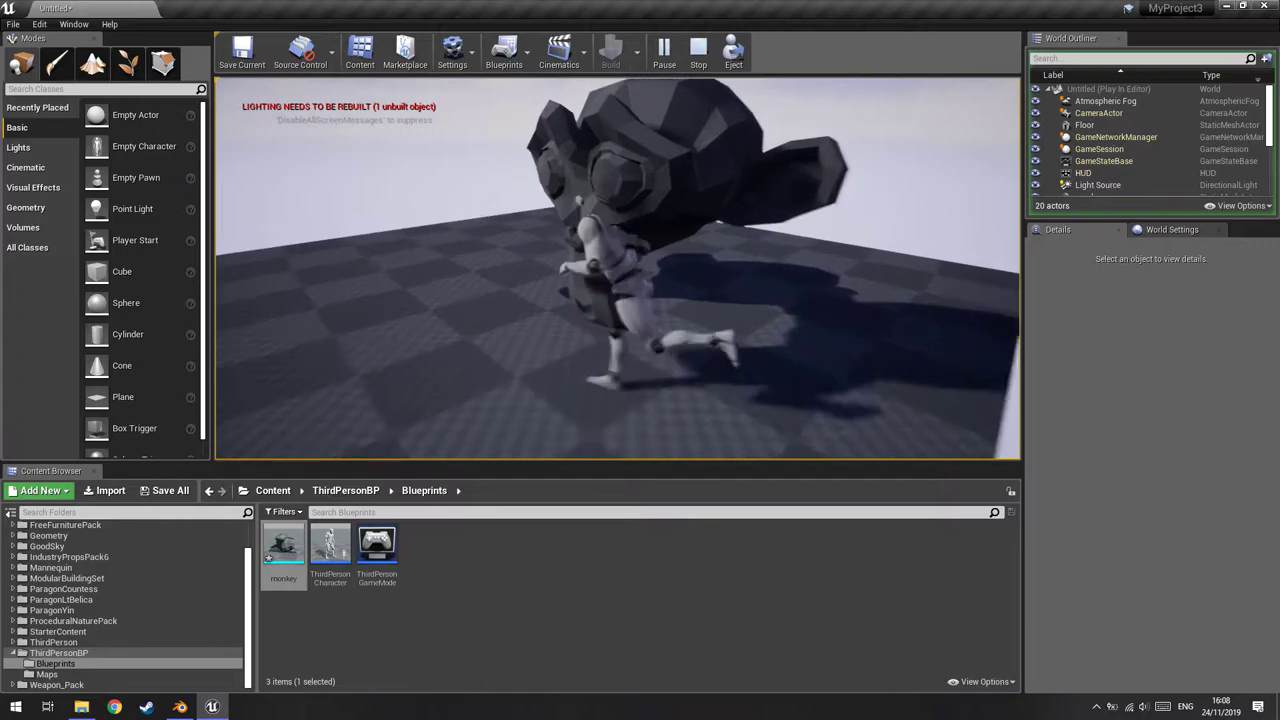
key(w)
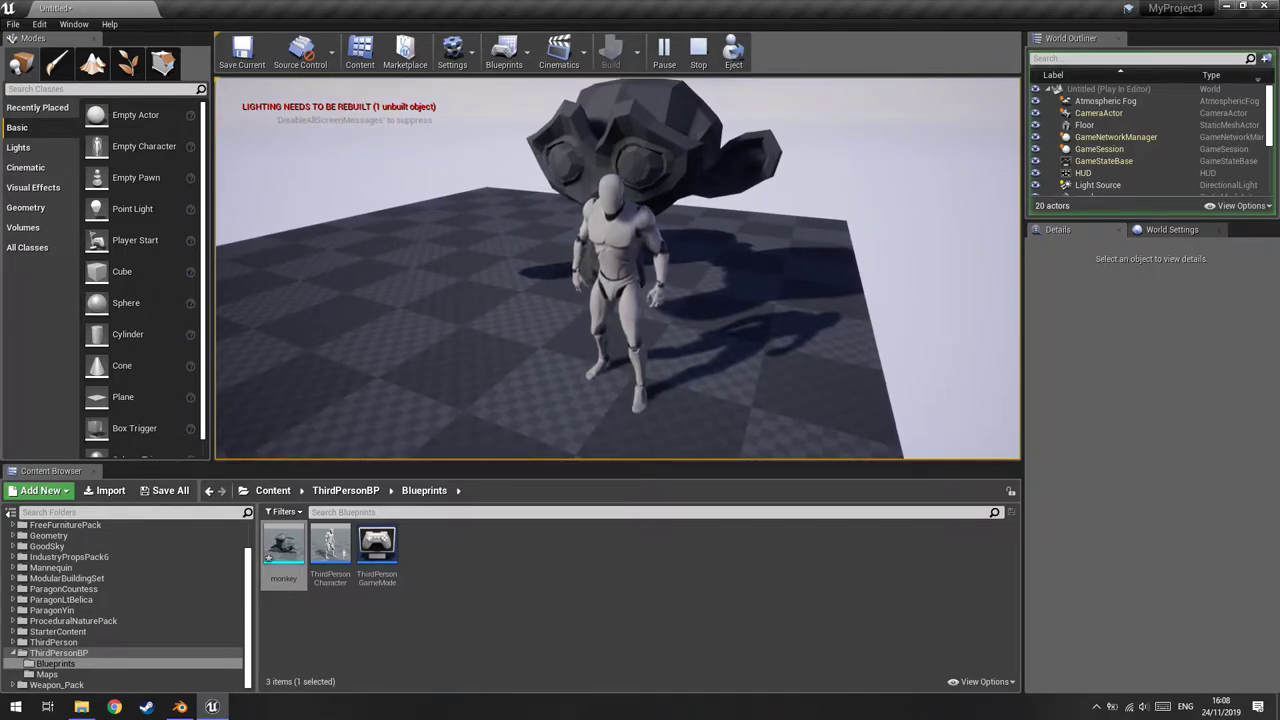
key(w)
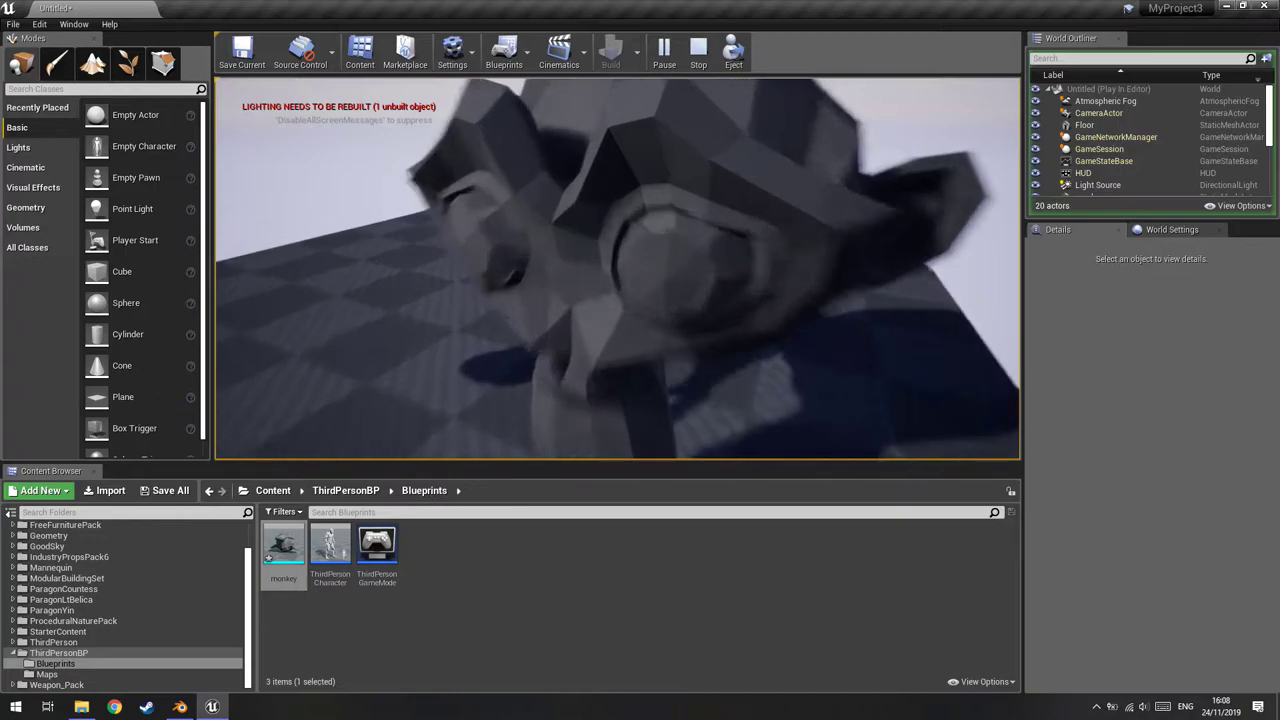
key(s)
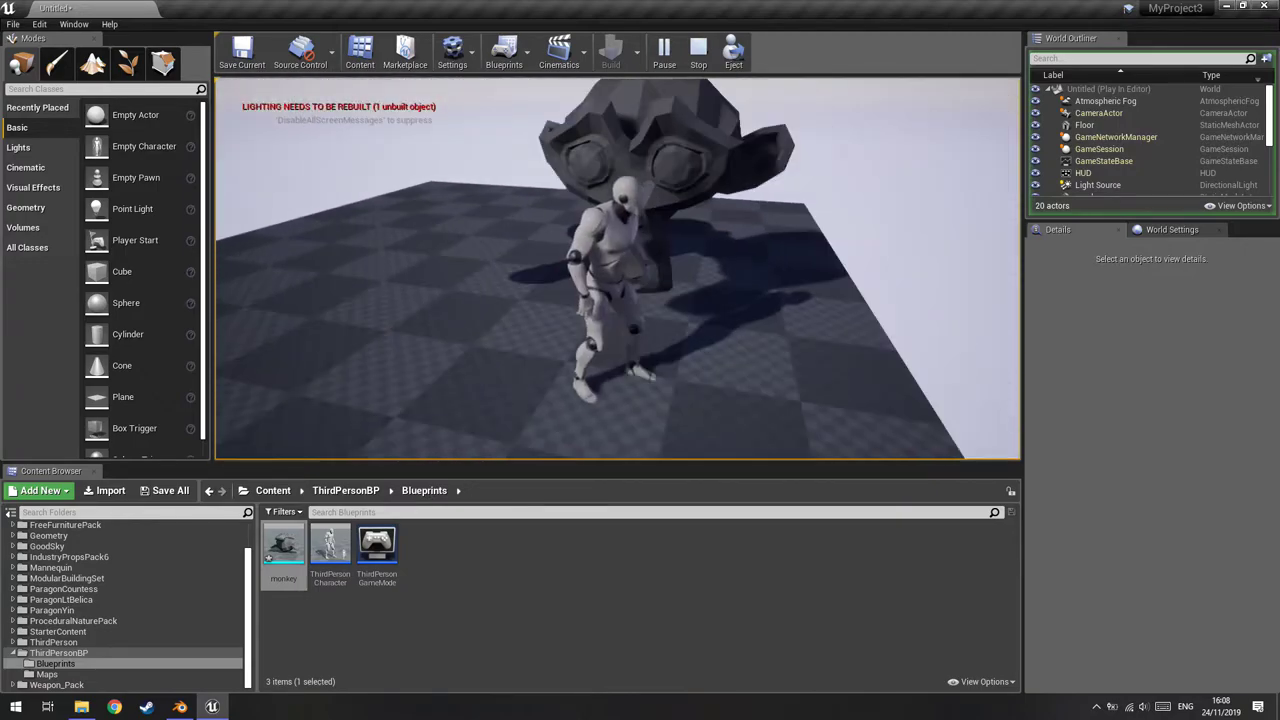
key(w)
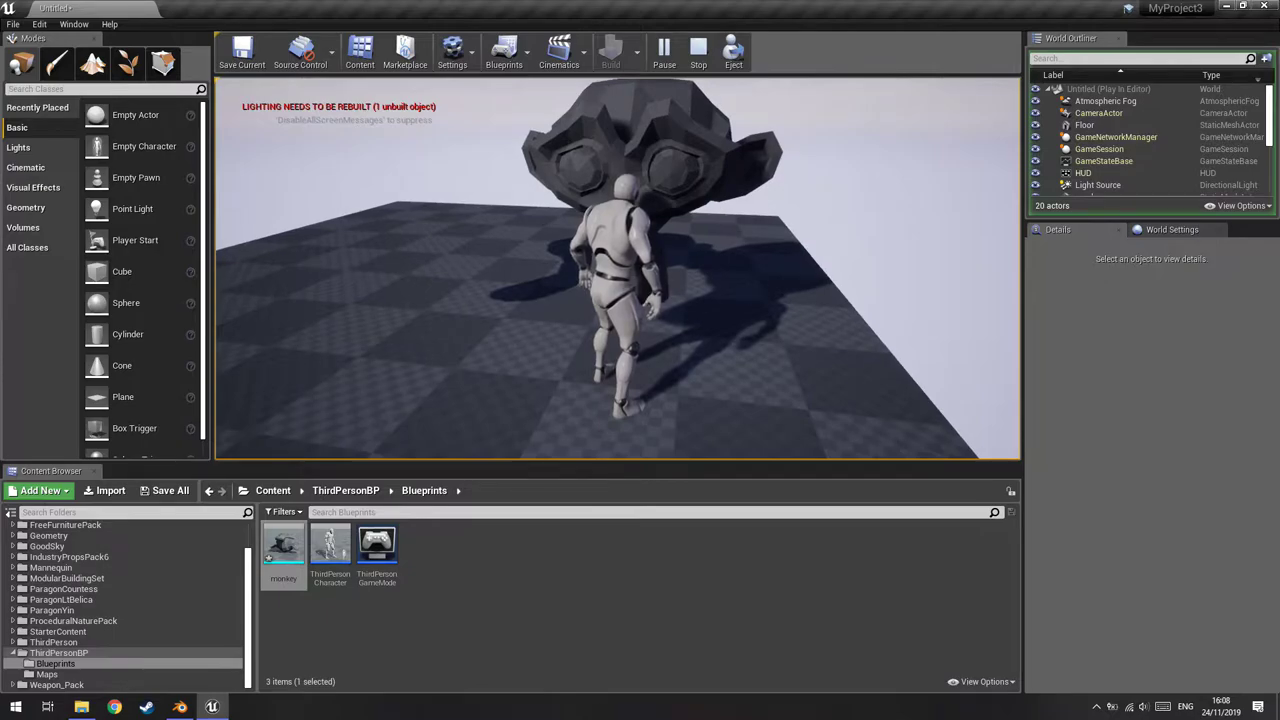
key(Escape)
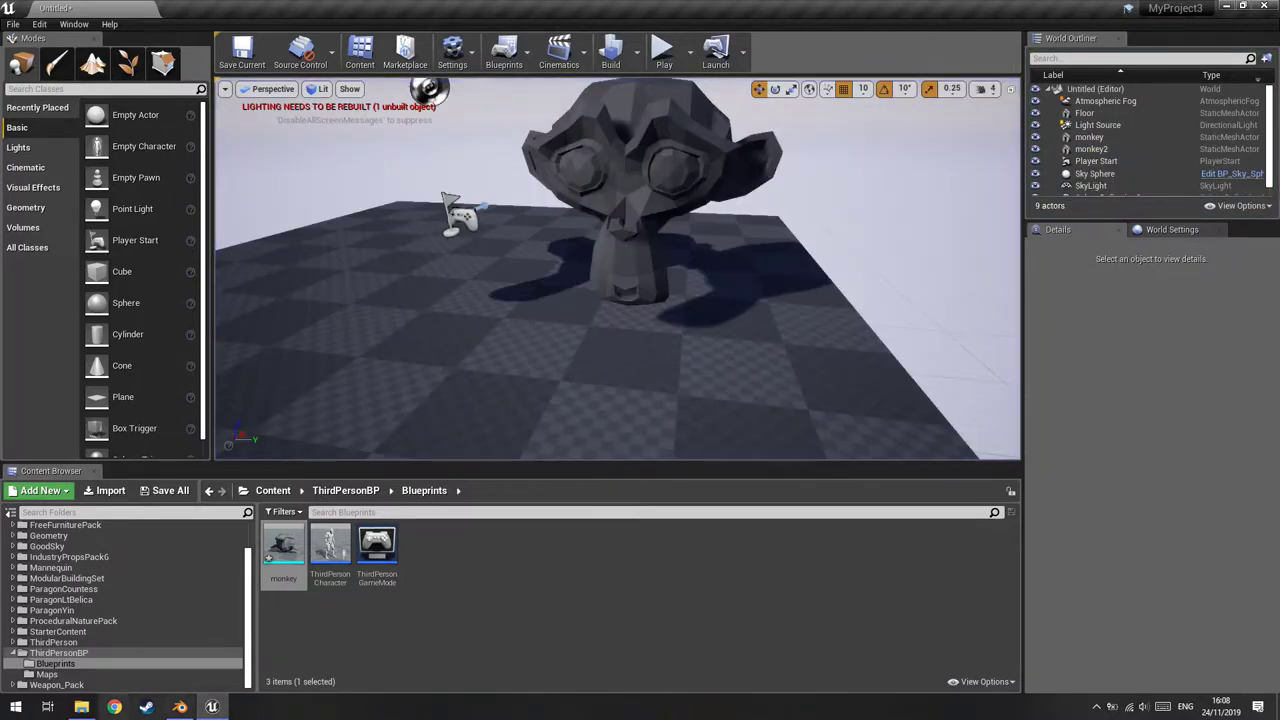
Open the Blender folder in File Explorer and force-delete the monkey asset from the Content Browser
click(81, 707)
click(285, 550)
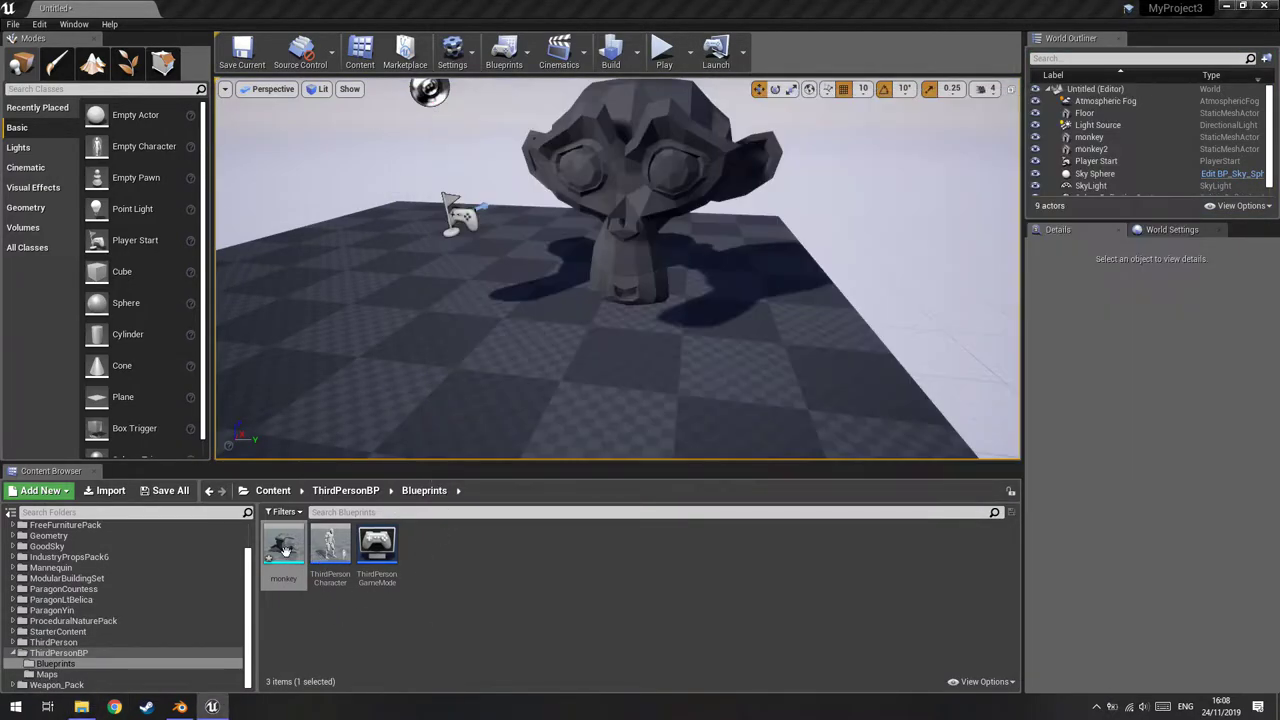
right_click(287, 552)
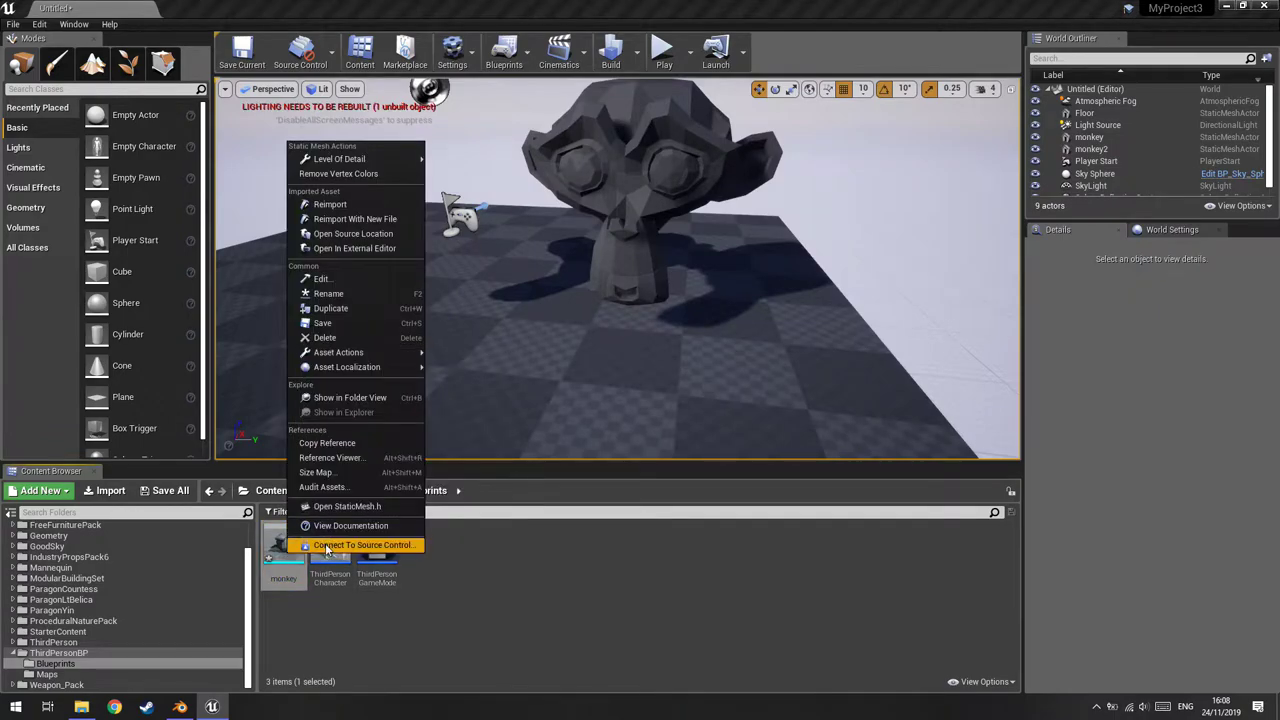
click(330, 338)
click(598, 572)
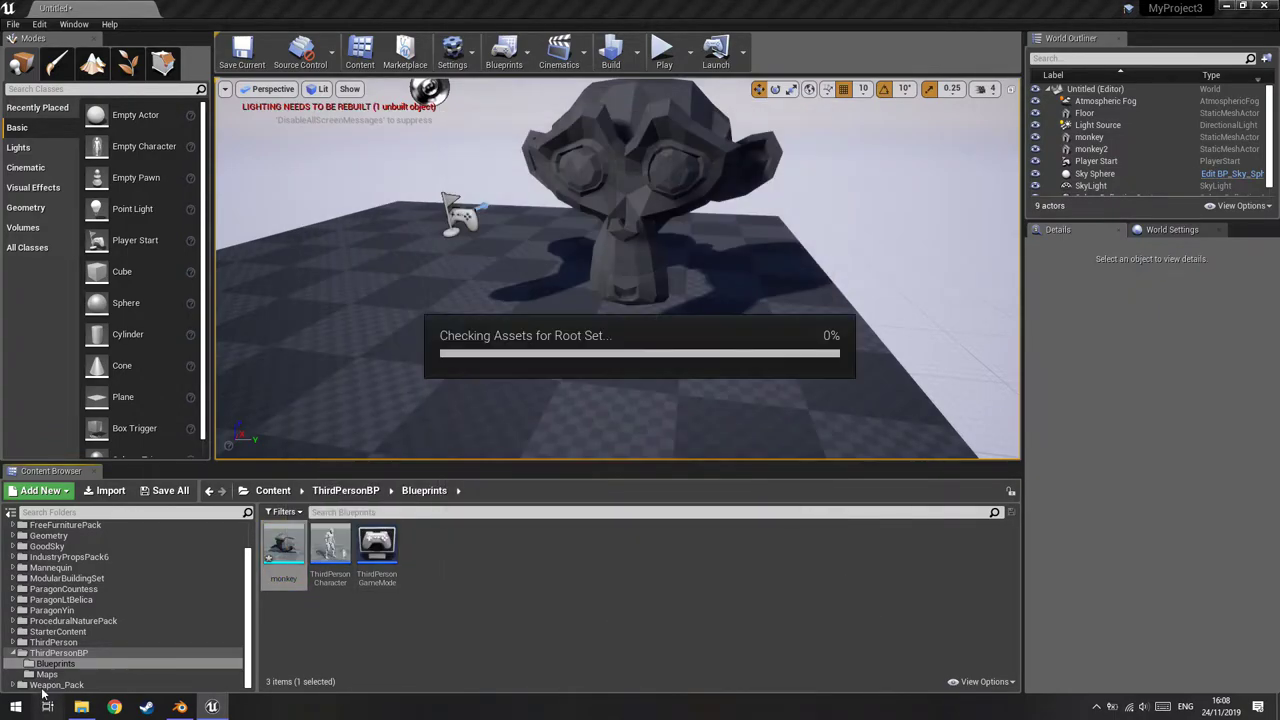
click(81, 707)
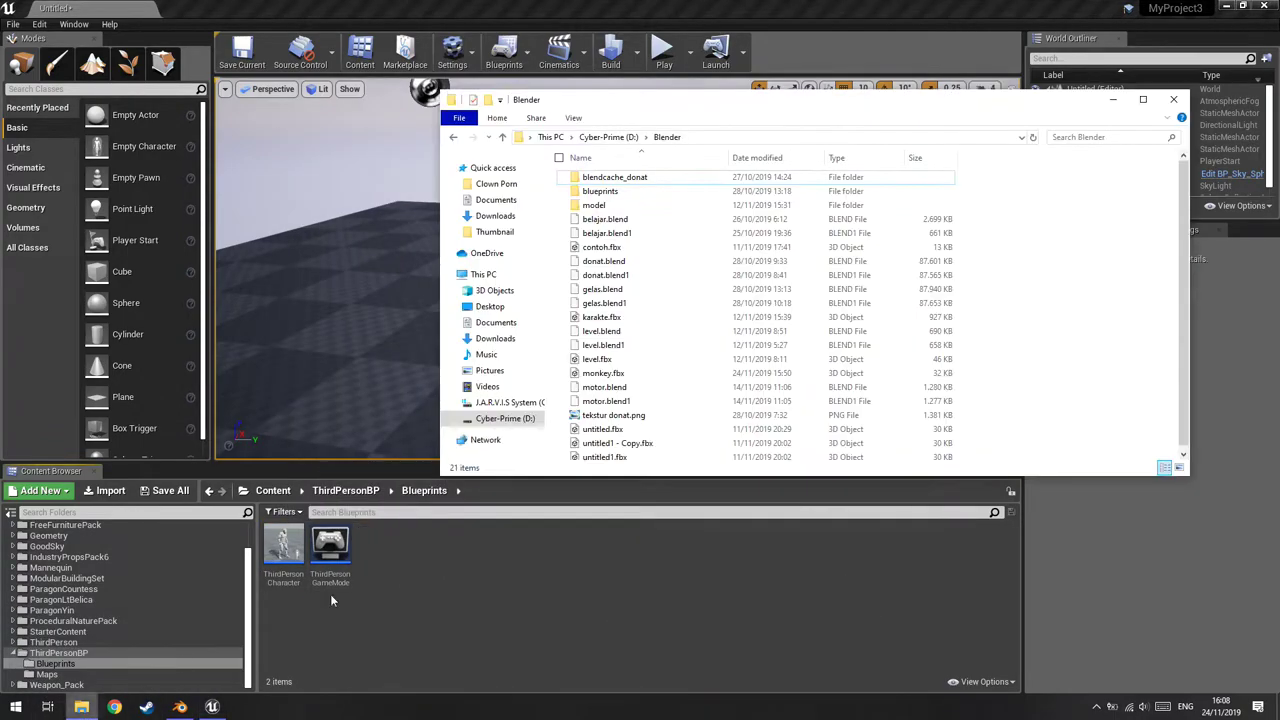
Drag monkey.fbx into the Blueprints folder, import it with the FBX options, and close the Message Log
drag(650, 380, 530, 425)
click(607, 370)
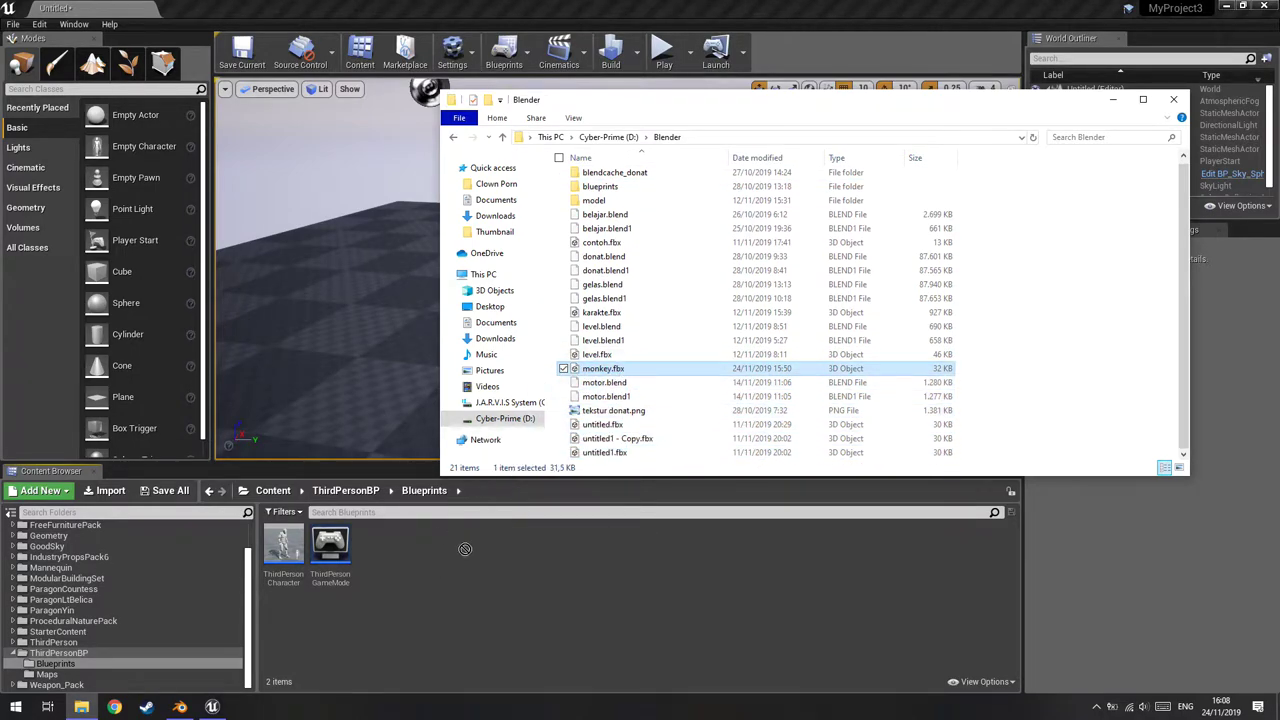
drag(607, 370, 437, 618)
click(1113, 100)
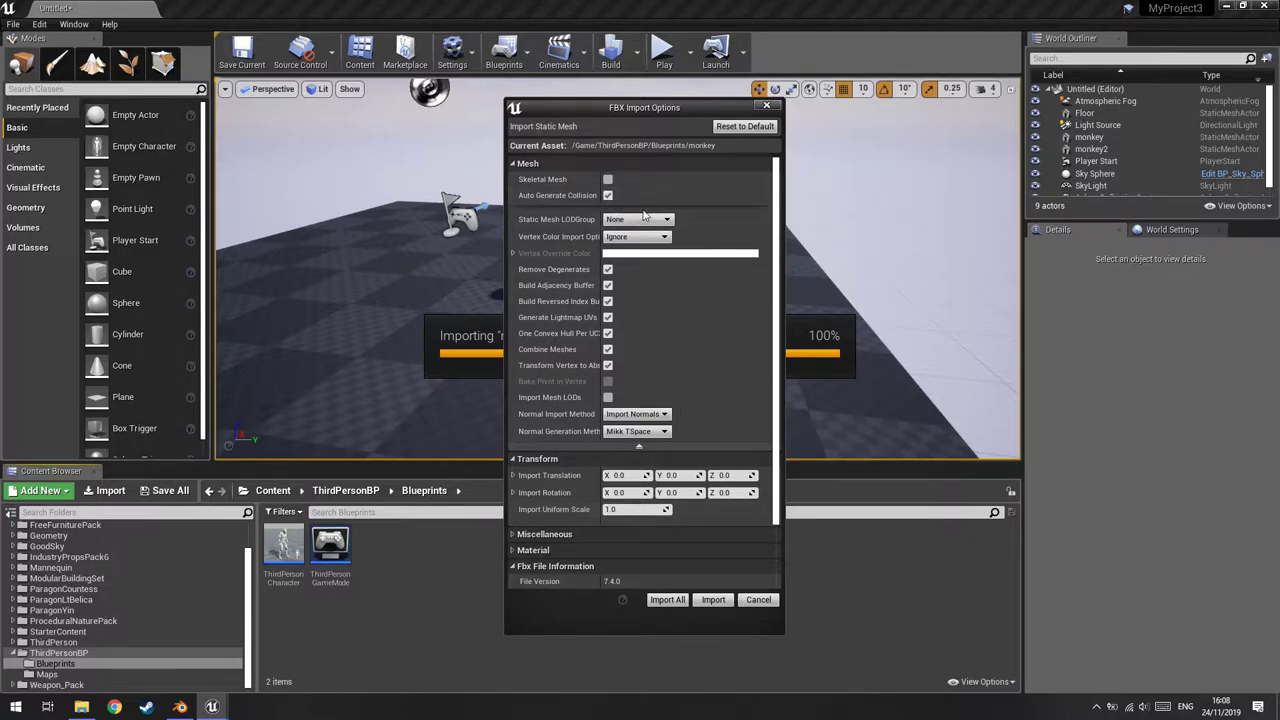
click(713, 600)
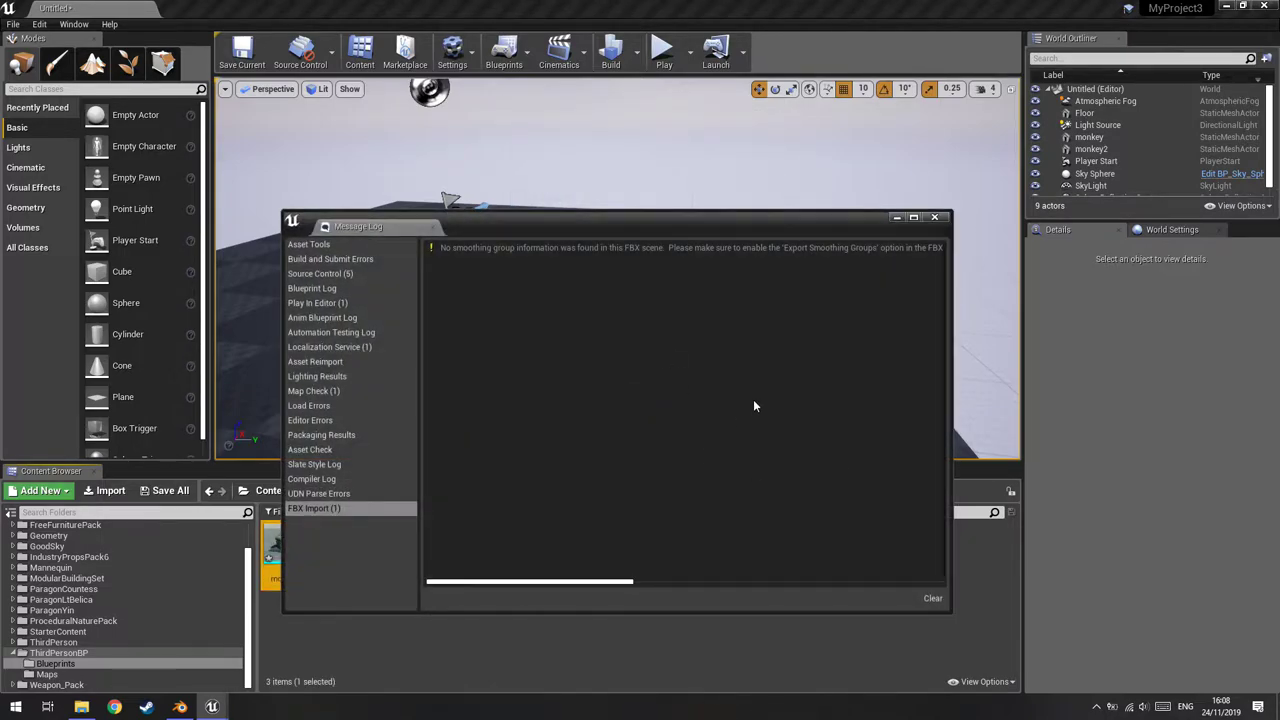
click(935, 219)
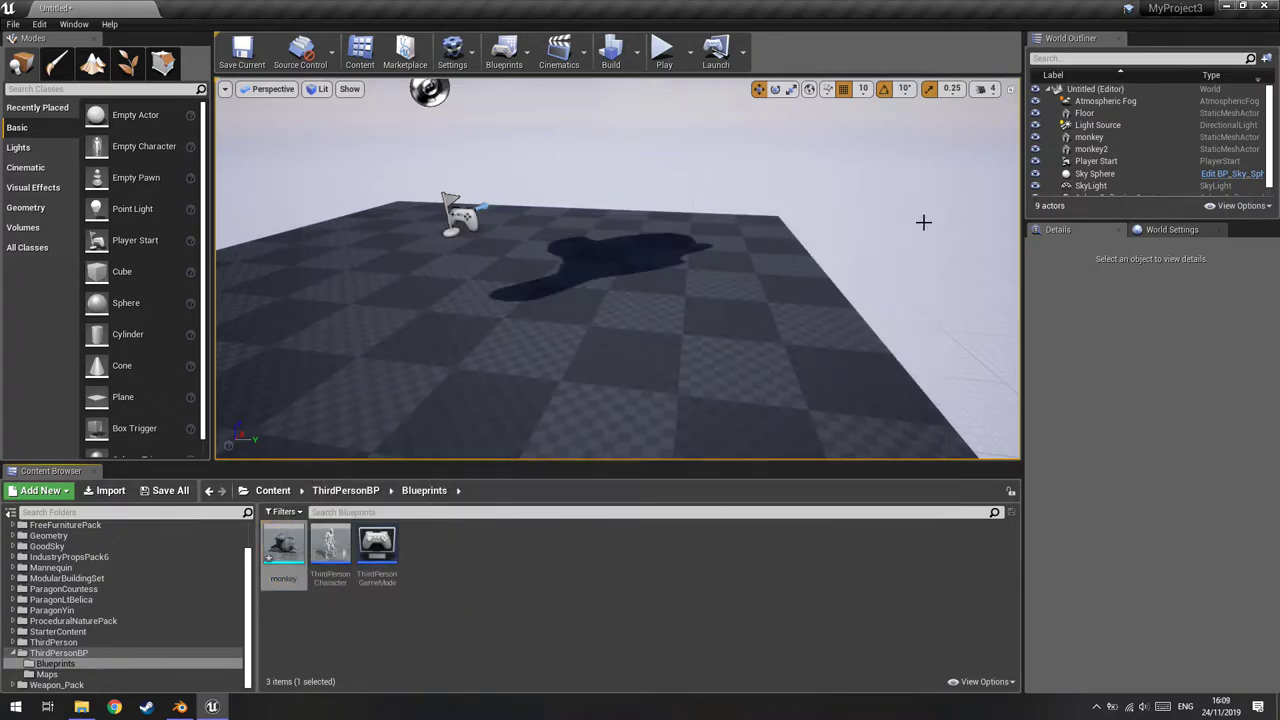
Drop the monkey mesh into the level viewport, keeping its scale at 1.0
drag(299, 543, 548, 318)
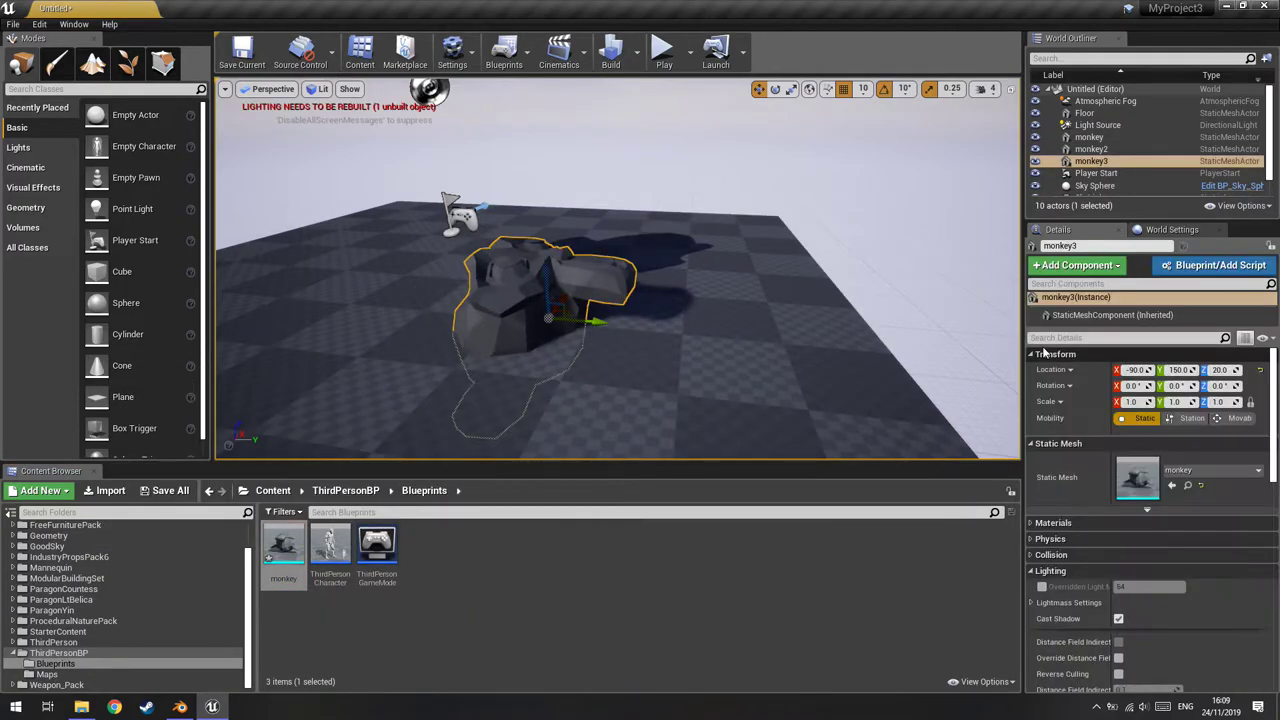
click(1131, 401)
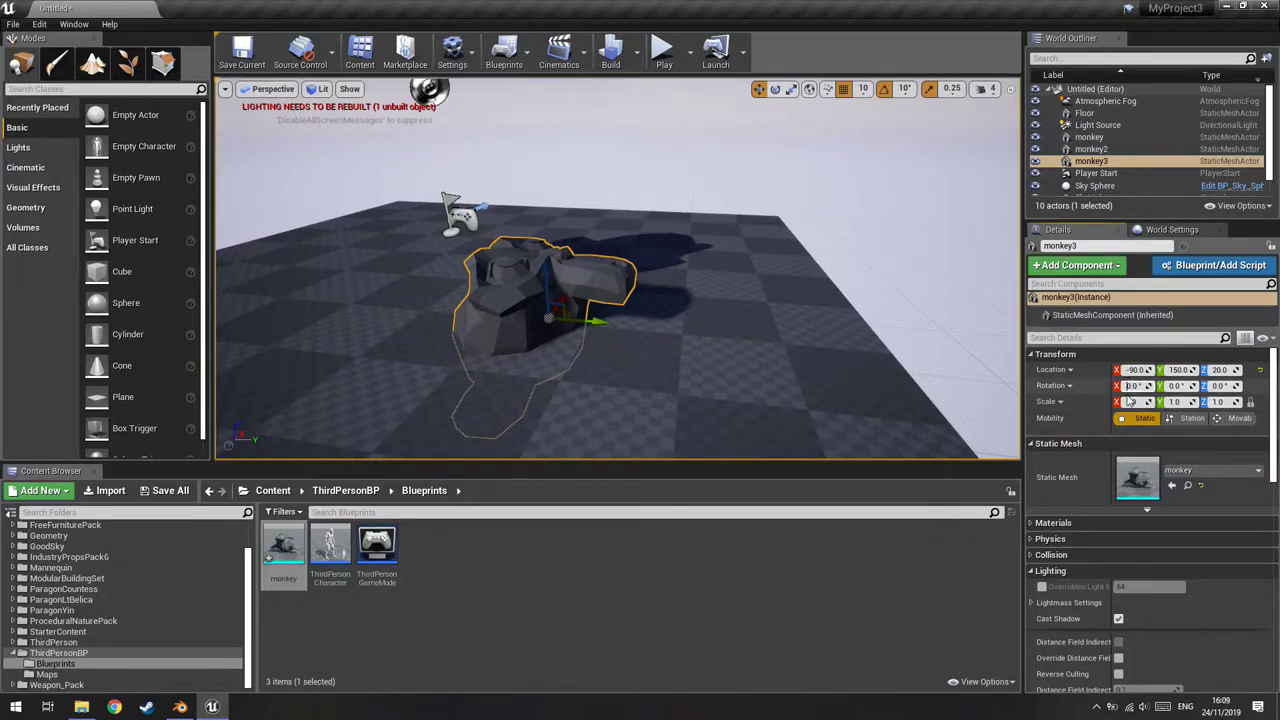
click(1131, 418)
Rotate the monkey 90° on X and Z, then move it to Z 140 and Y 270
click(1131, 385)
text(90)
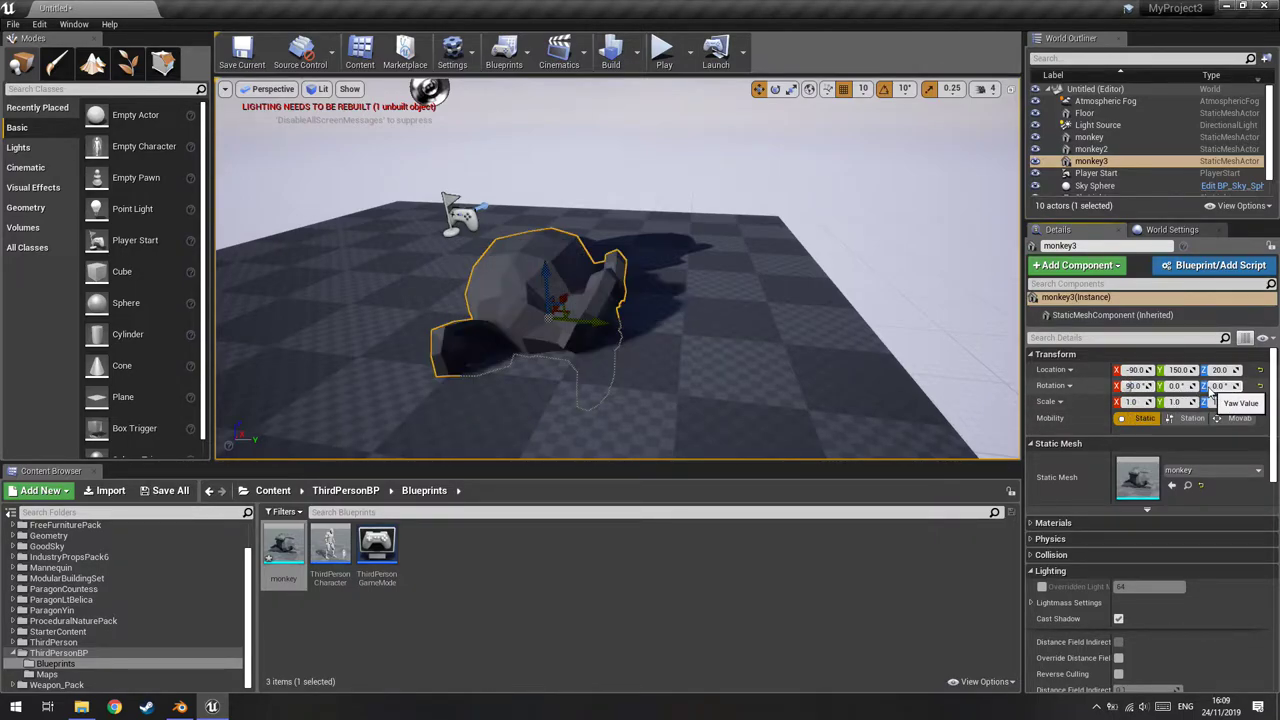
click(1218, 386)
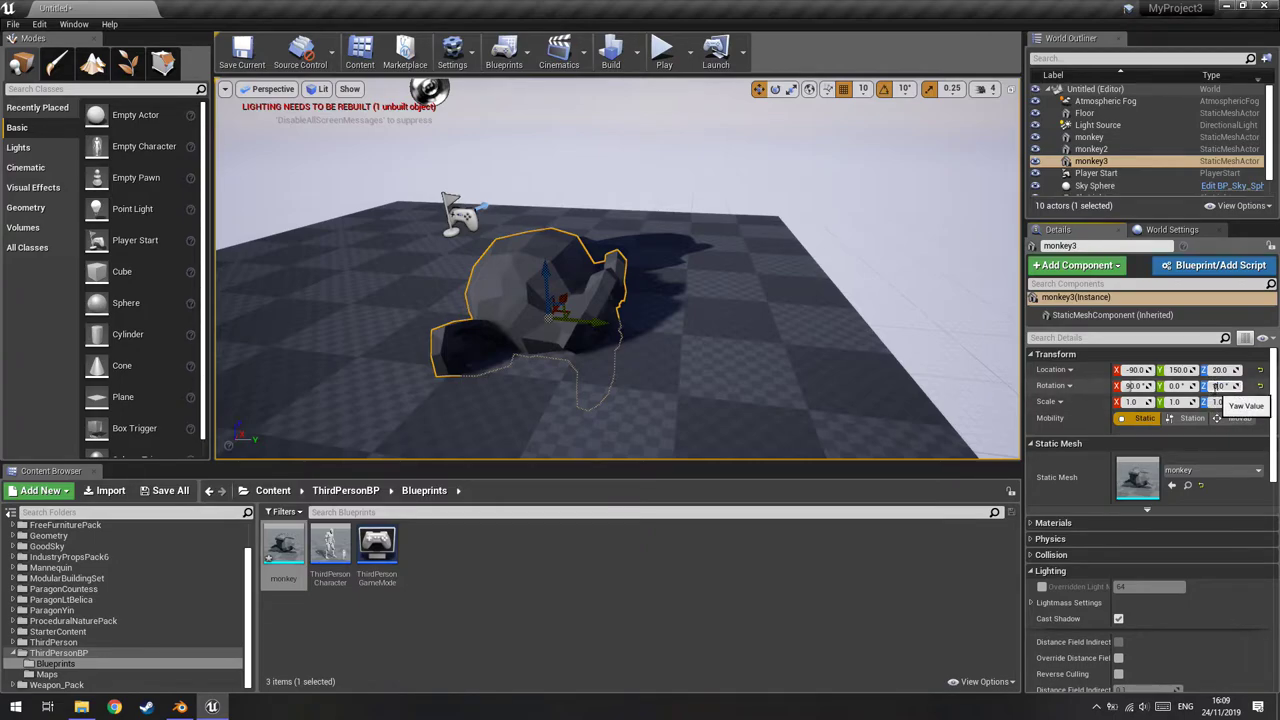
click(1217, 386)
text(90)
key(Return)
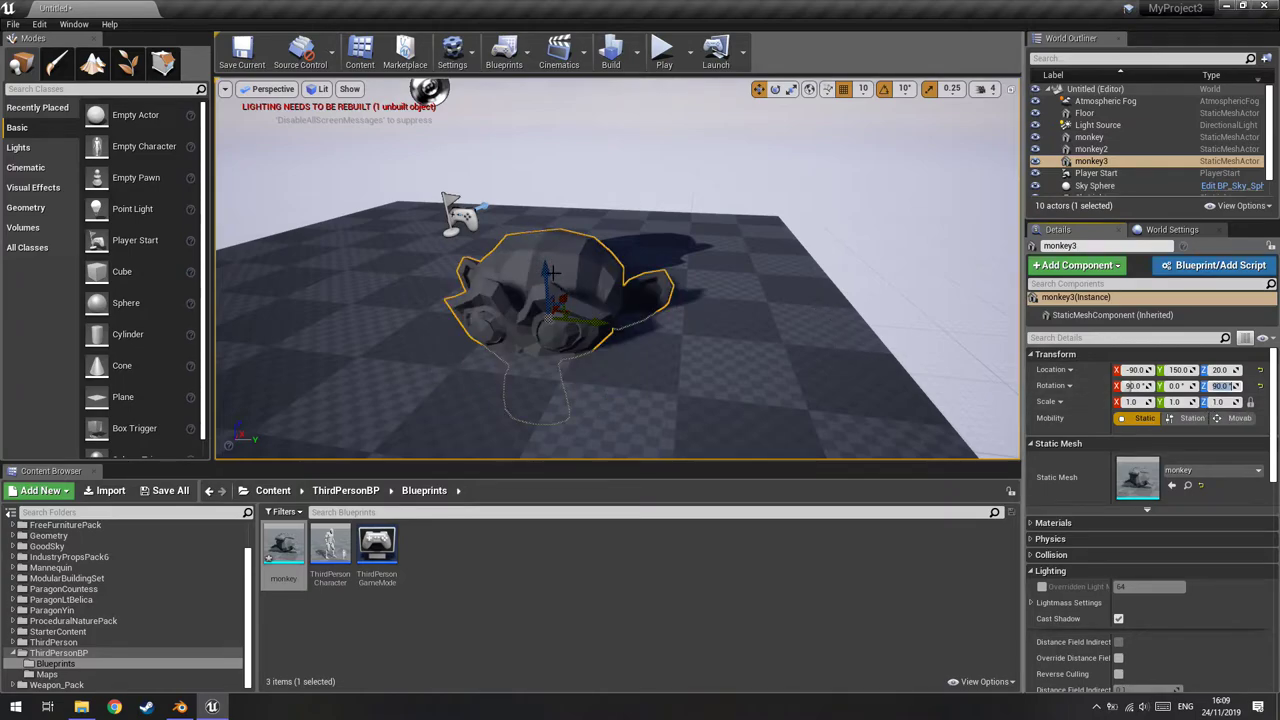
drag(554, 270, 569, 152)
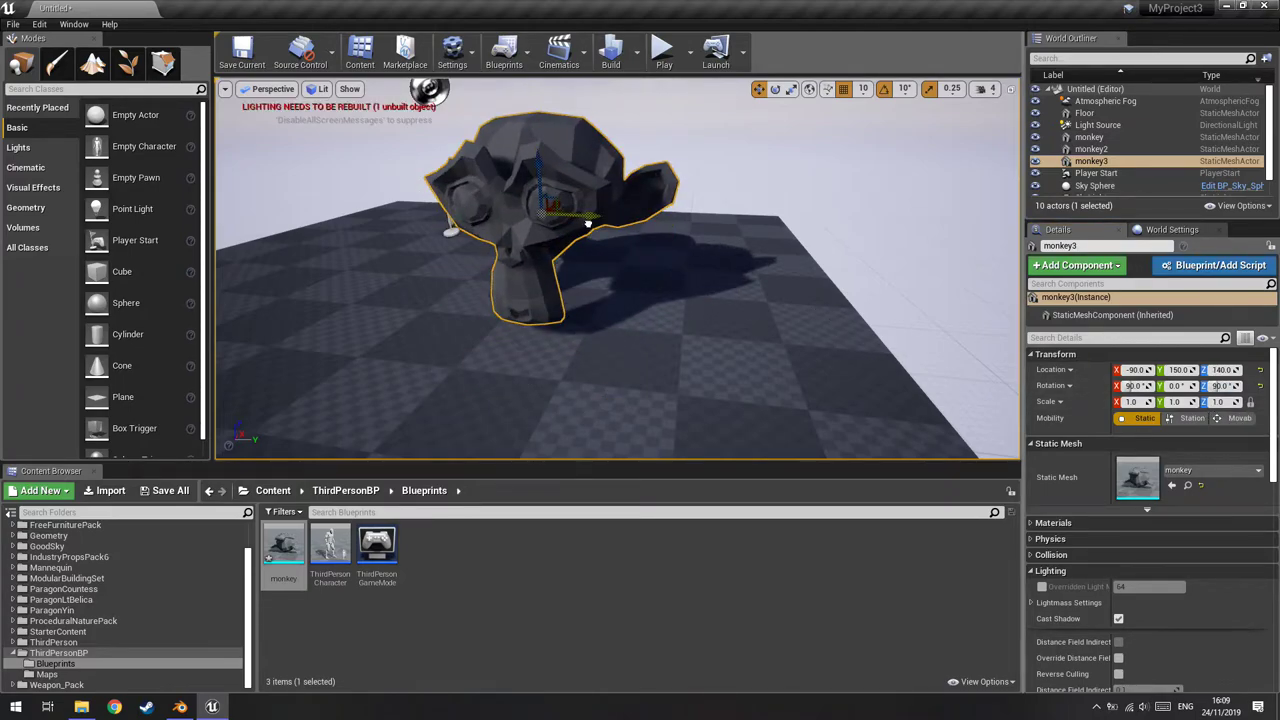
mouse_move(588, 224)
mouse_down()
mouse_move(705, 243)
mouse_move(694, 244)
mouse_up()
Playtest the level, running the character around the new monkey, then end the session with Esc
click(662, 48)
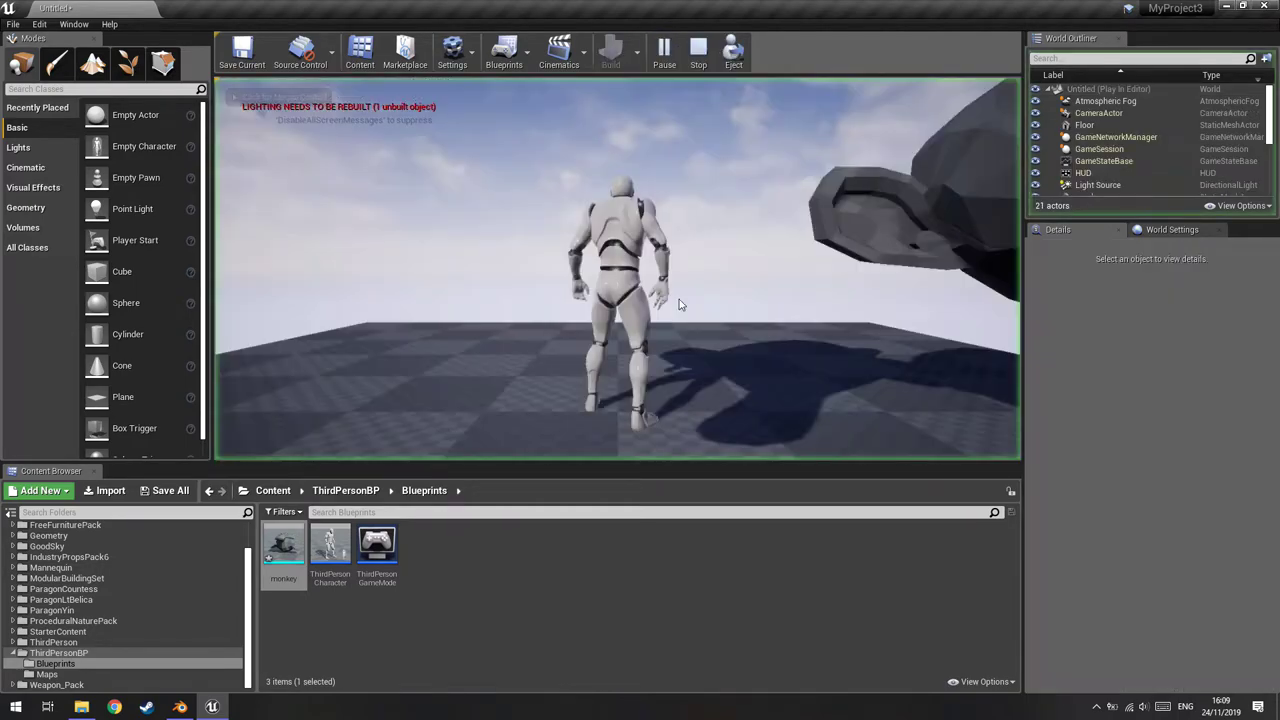
key(w)
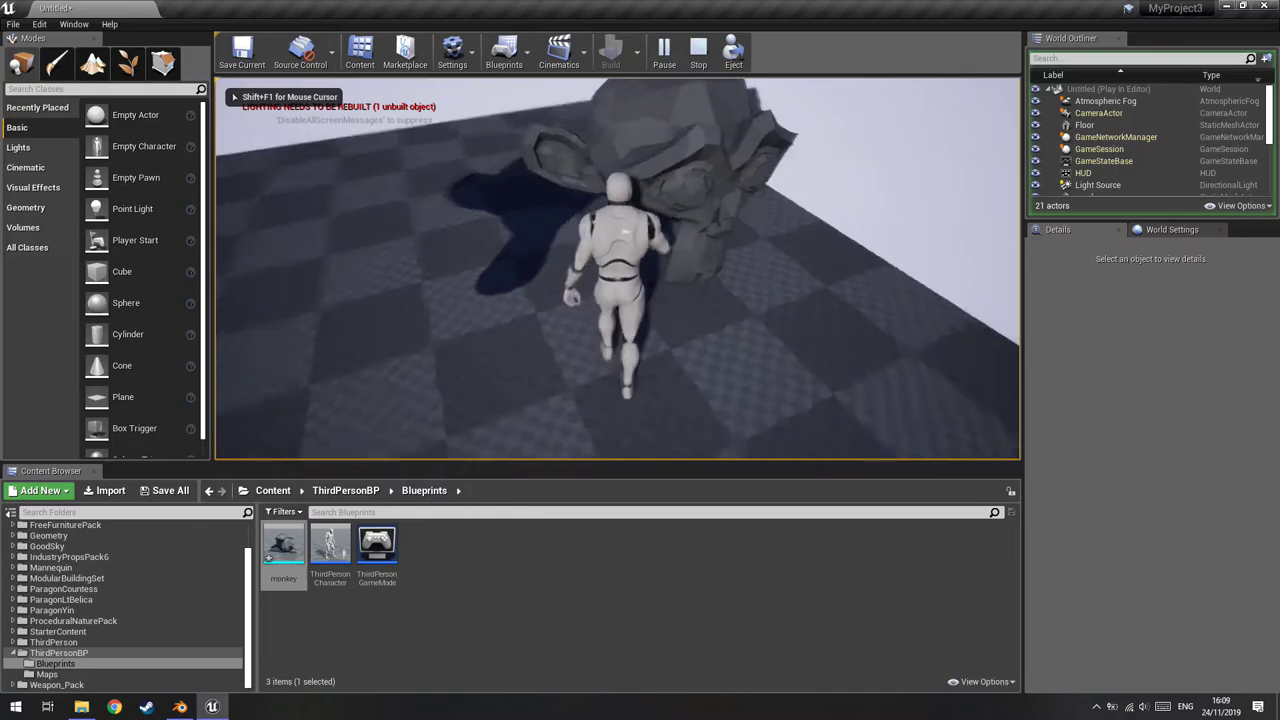
key(w)
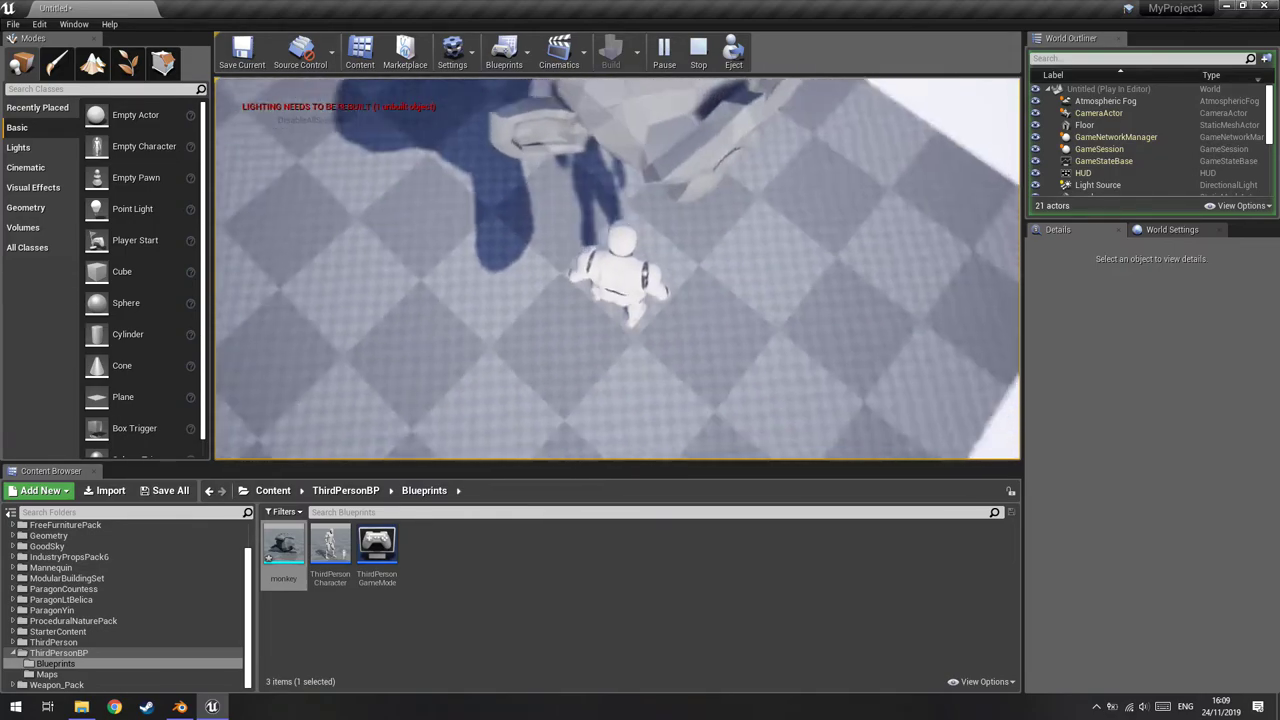
key(w)
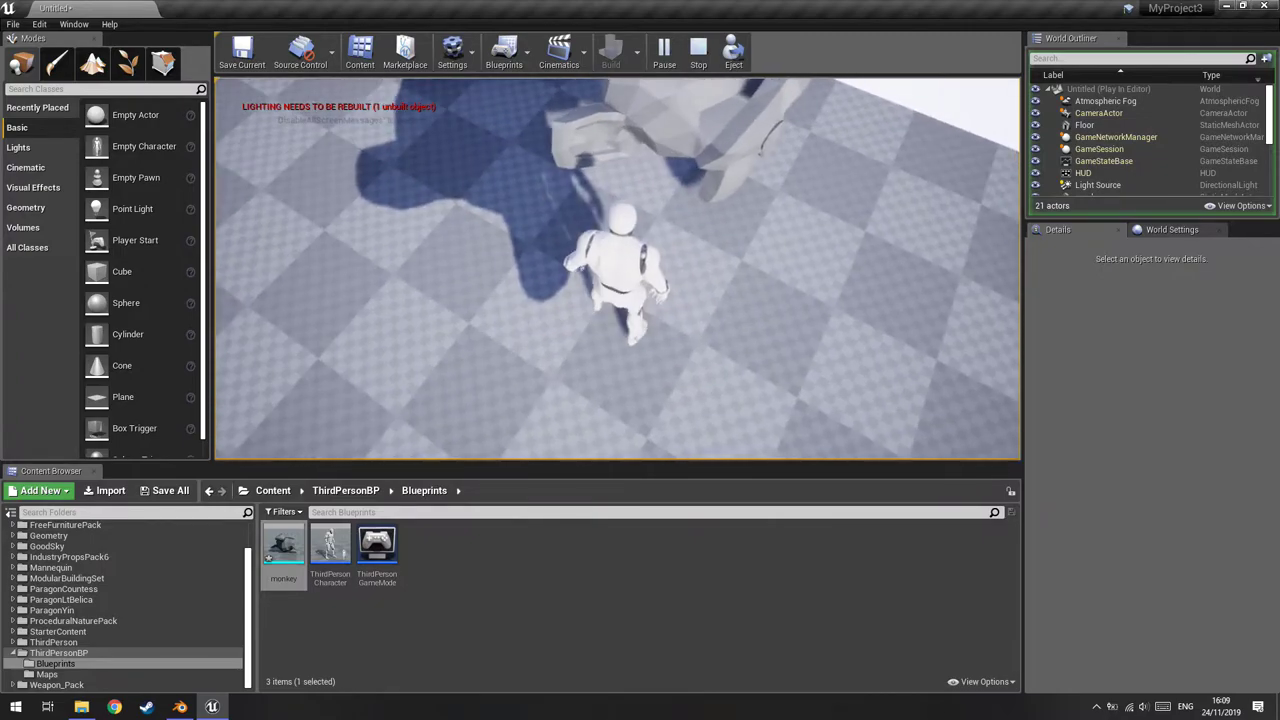
key(Escape)
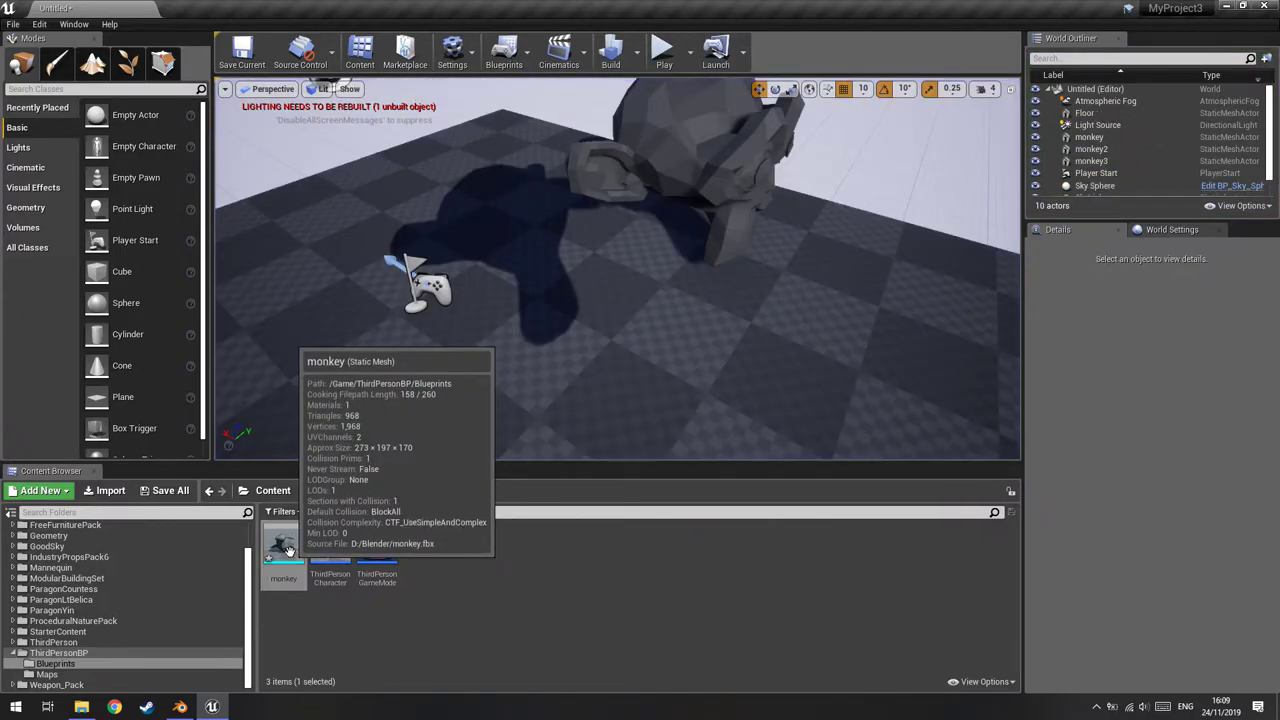
Open the monkey mesh in the Static Mesh Editor, show Simple Collision, and orbit underneath it
double_click(283, 548)
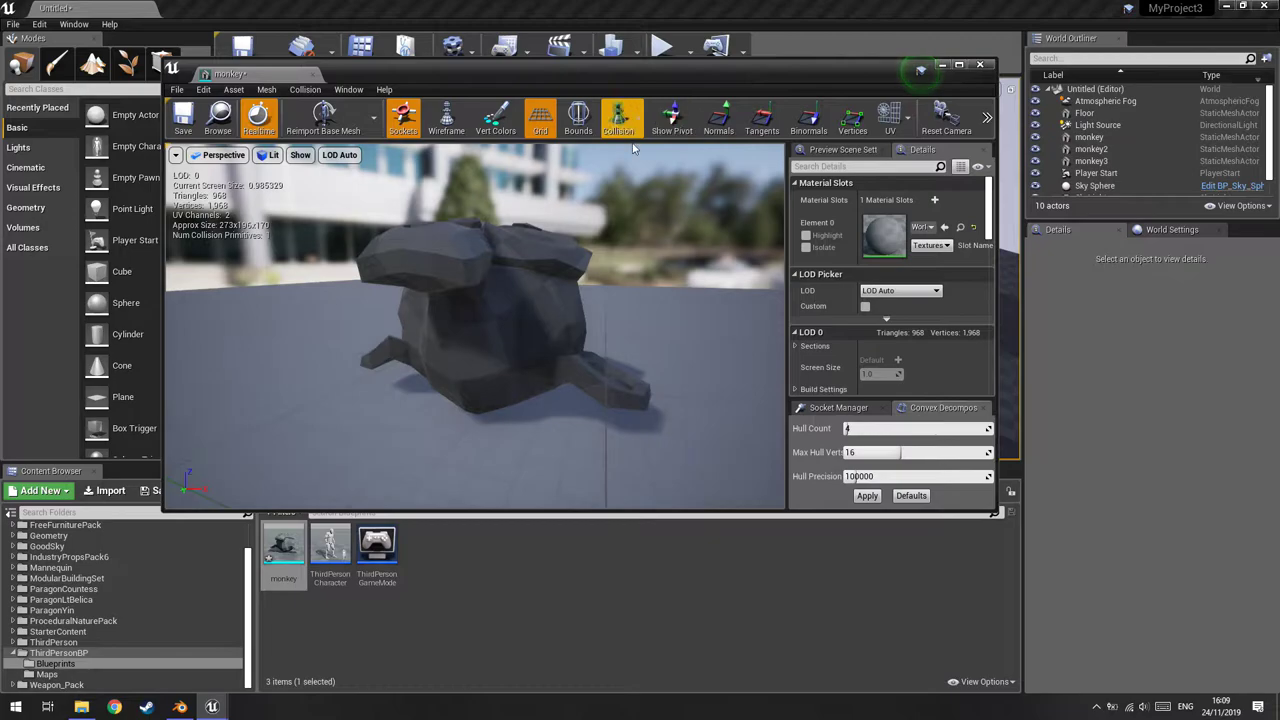
click(980, 67)
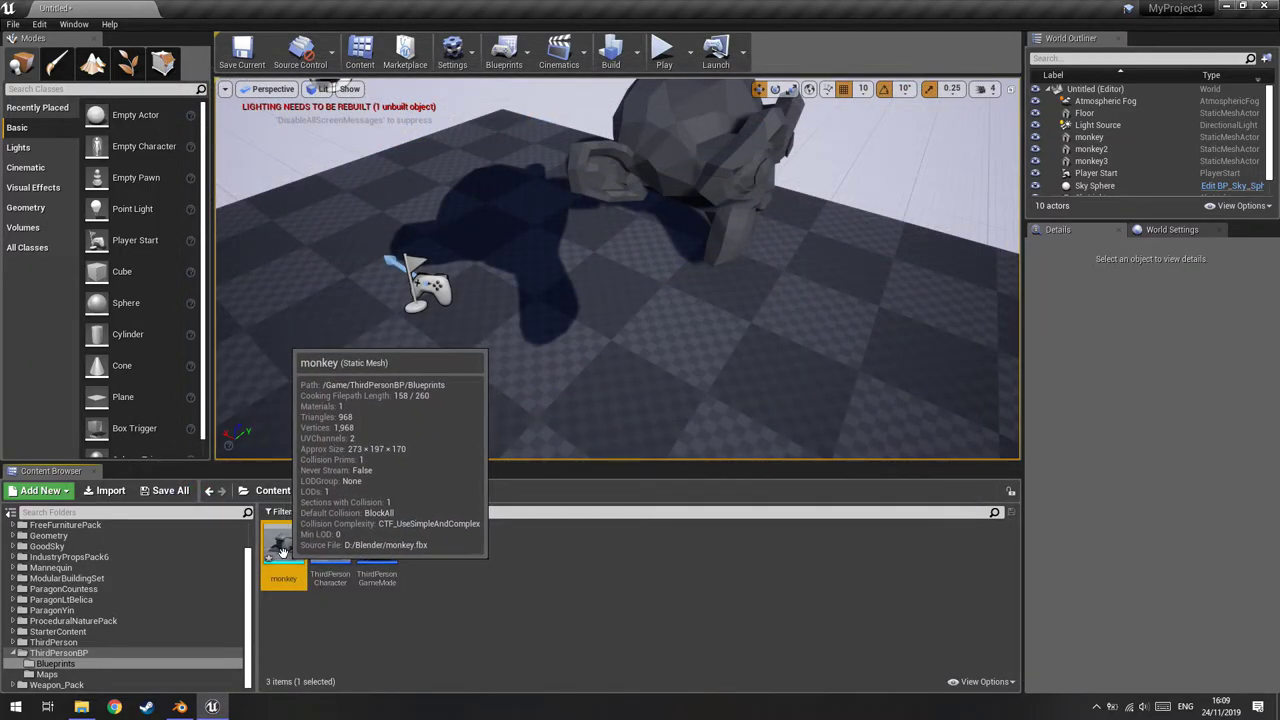
double_click(283, 550)
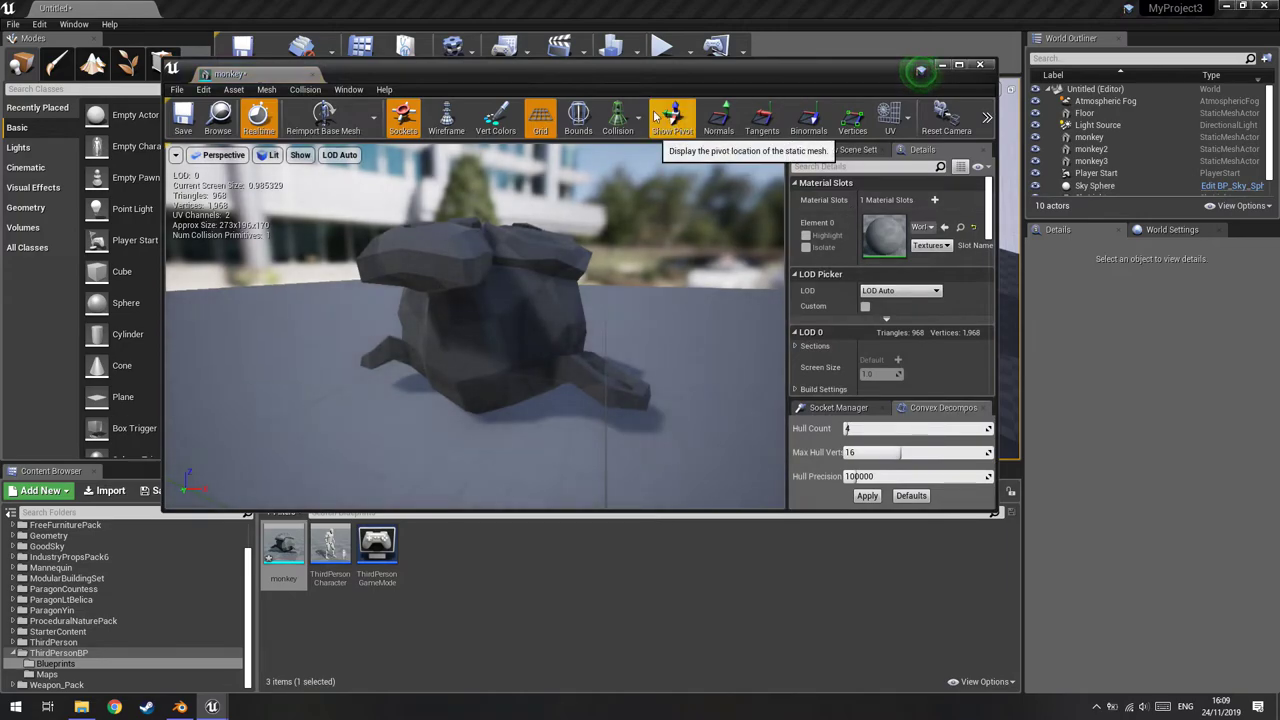
click(618, 118)
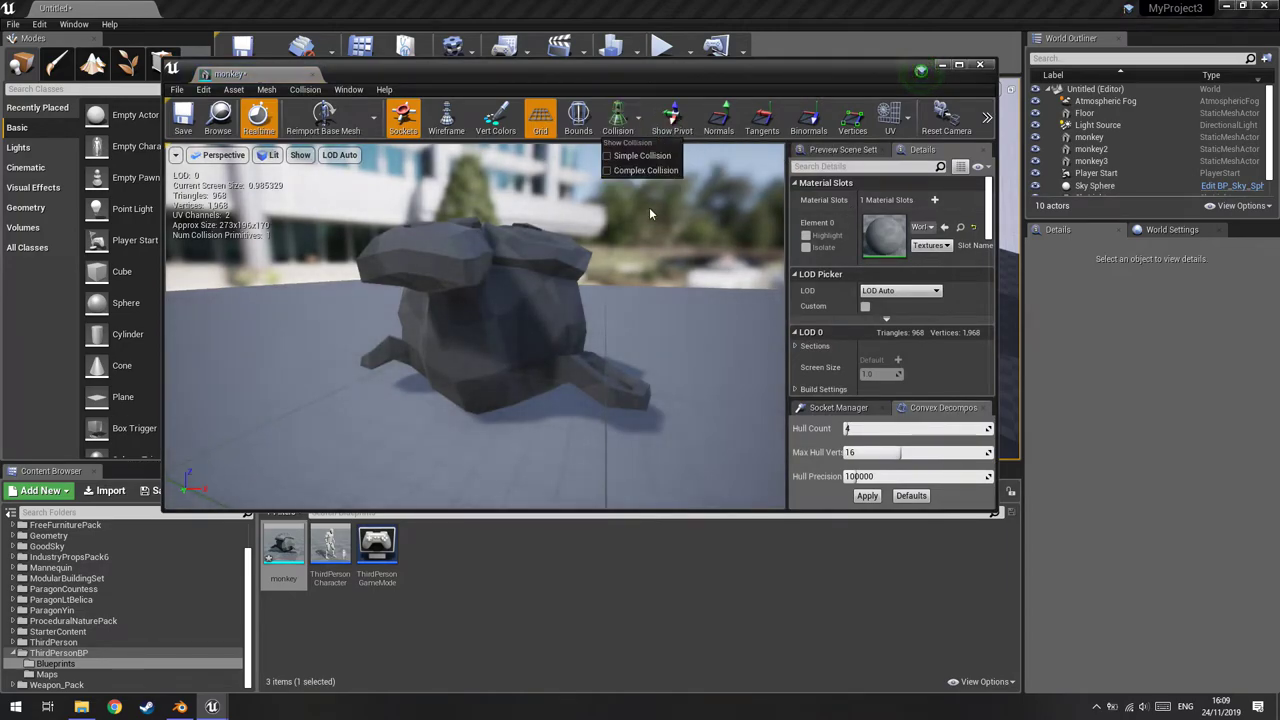
click(610, 158)
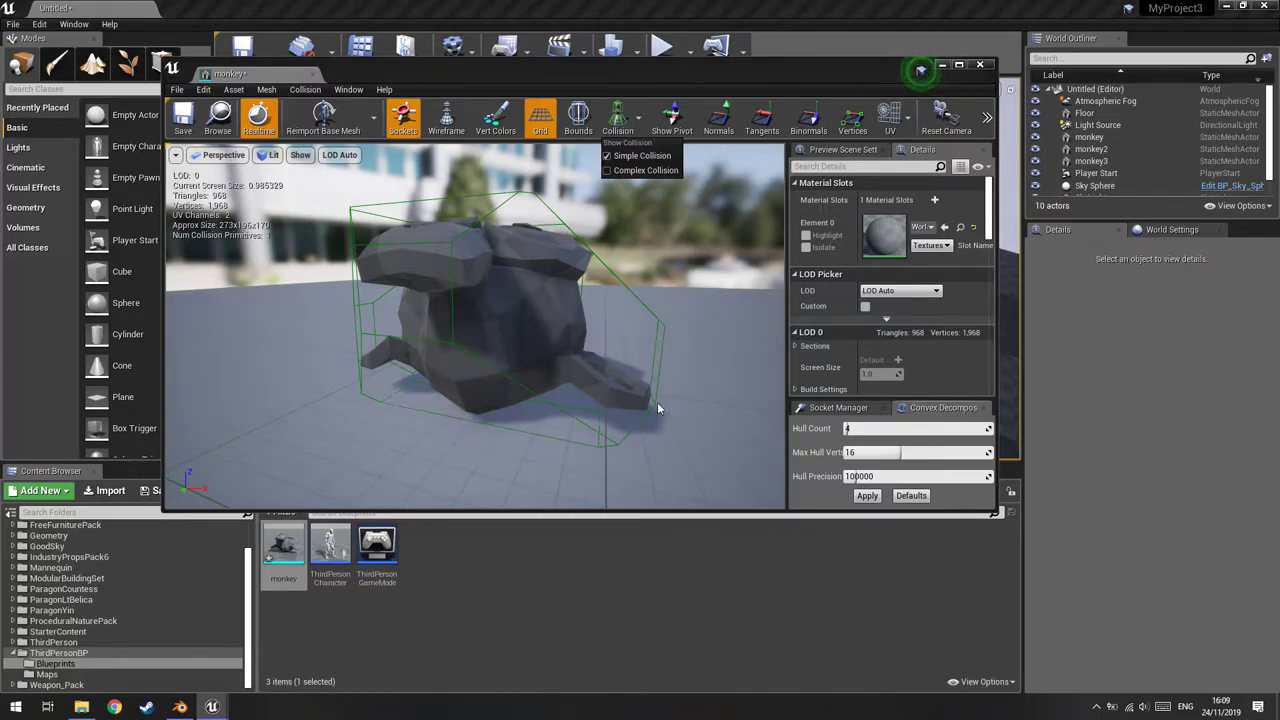
mouse_move(668, 304)
mouse_down()
mouse_move(700, 330)
mouse_move(519, 447)
mouse_up()
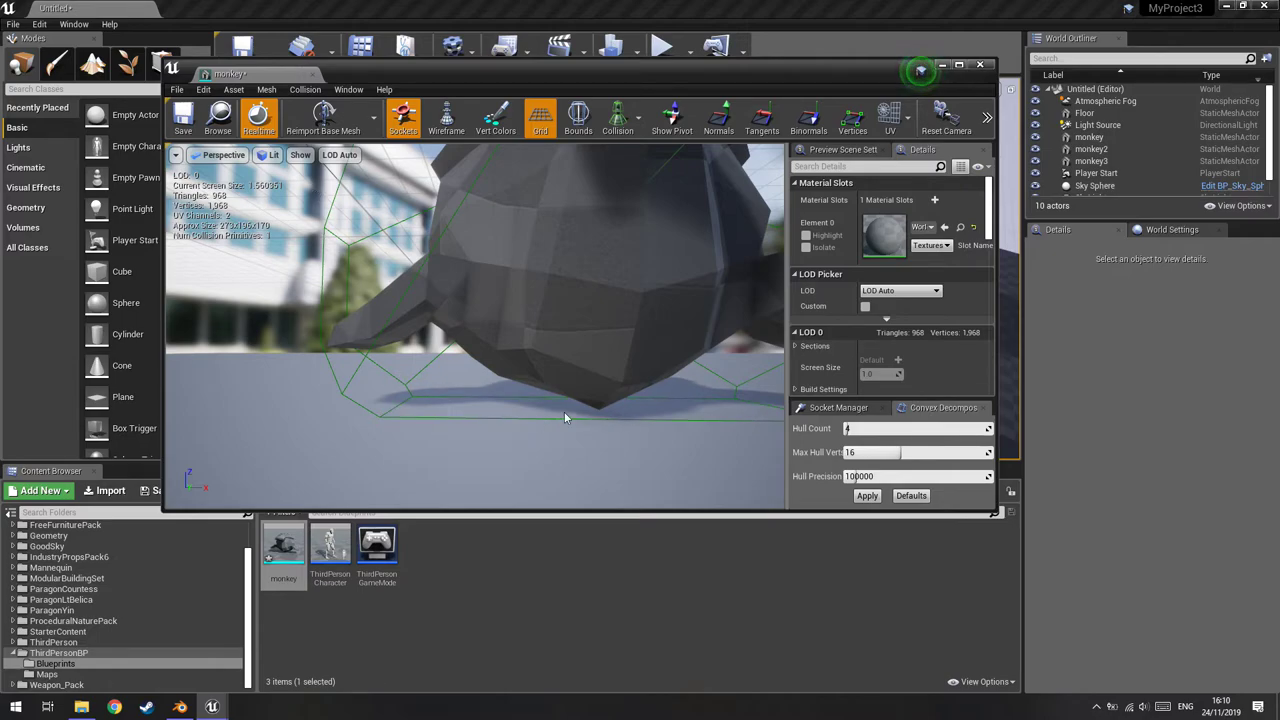
Remove the monkey's existing simple collision
click(305, 90)
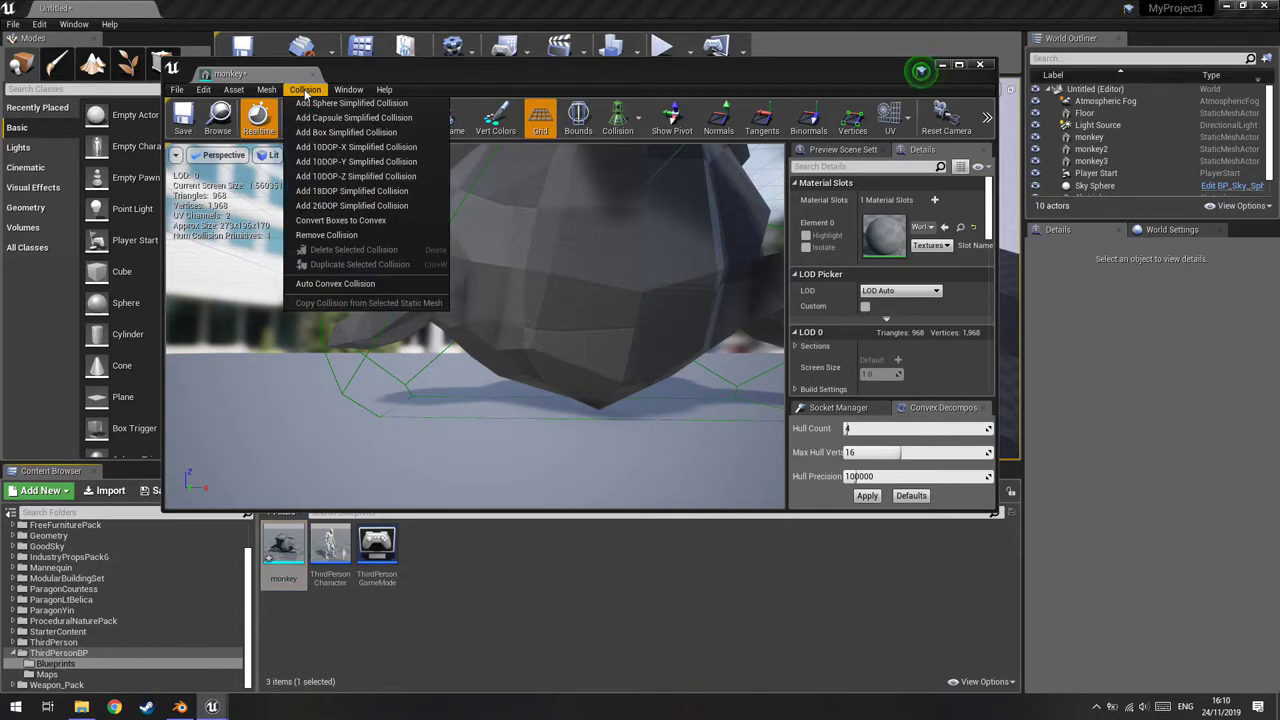
click(335, 235)
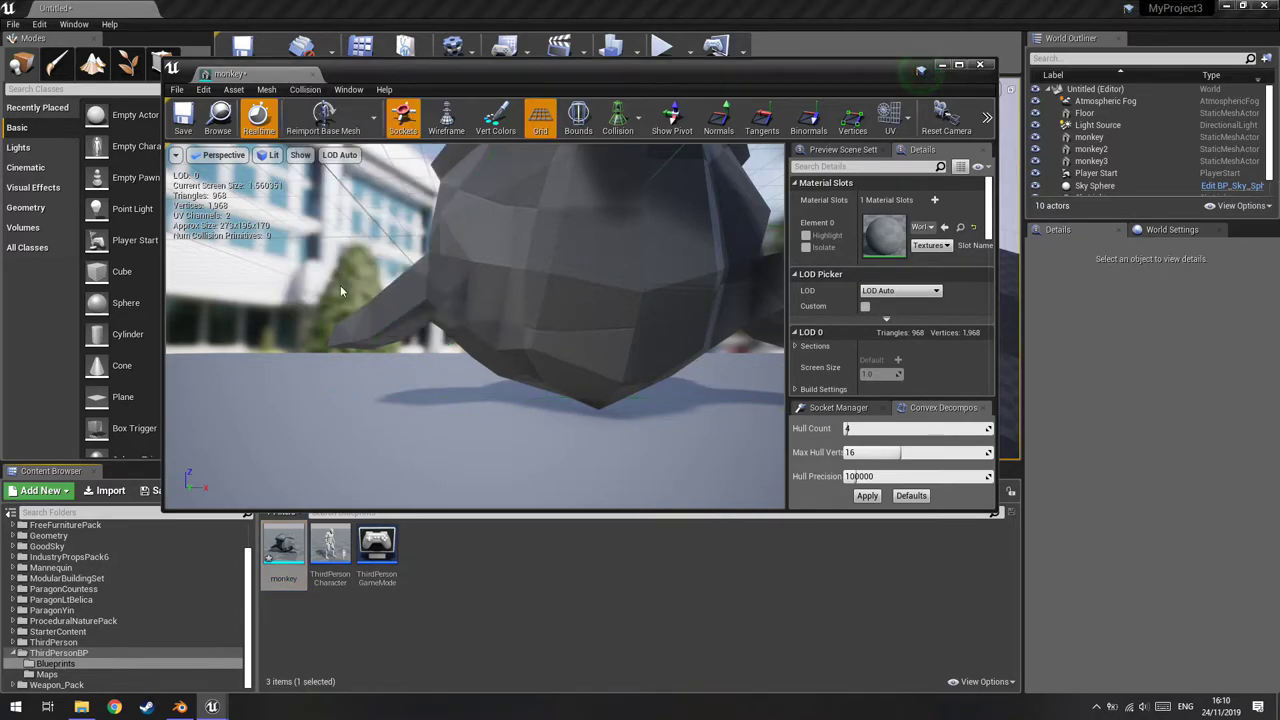
click(620, 119)
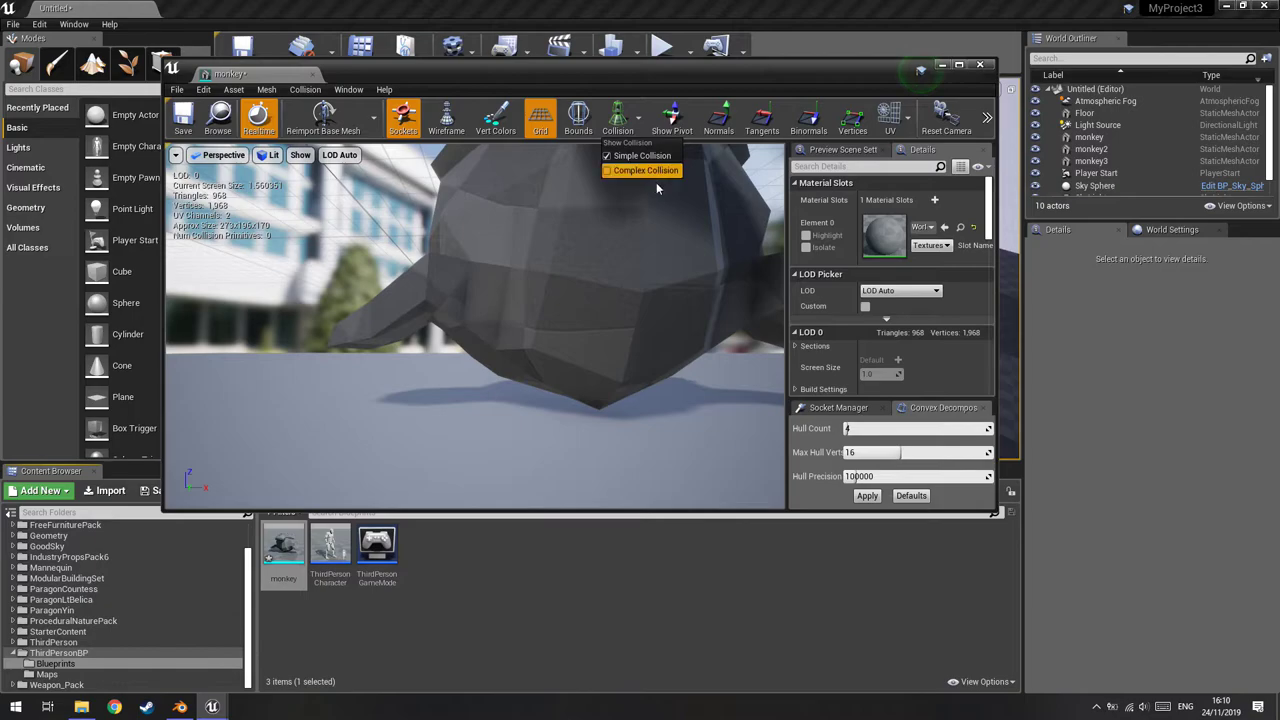
Bring up Auto Convex Collision and switch the view to show Complex Collision
click(305, 90)
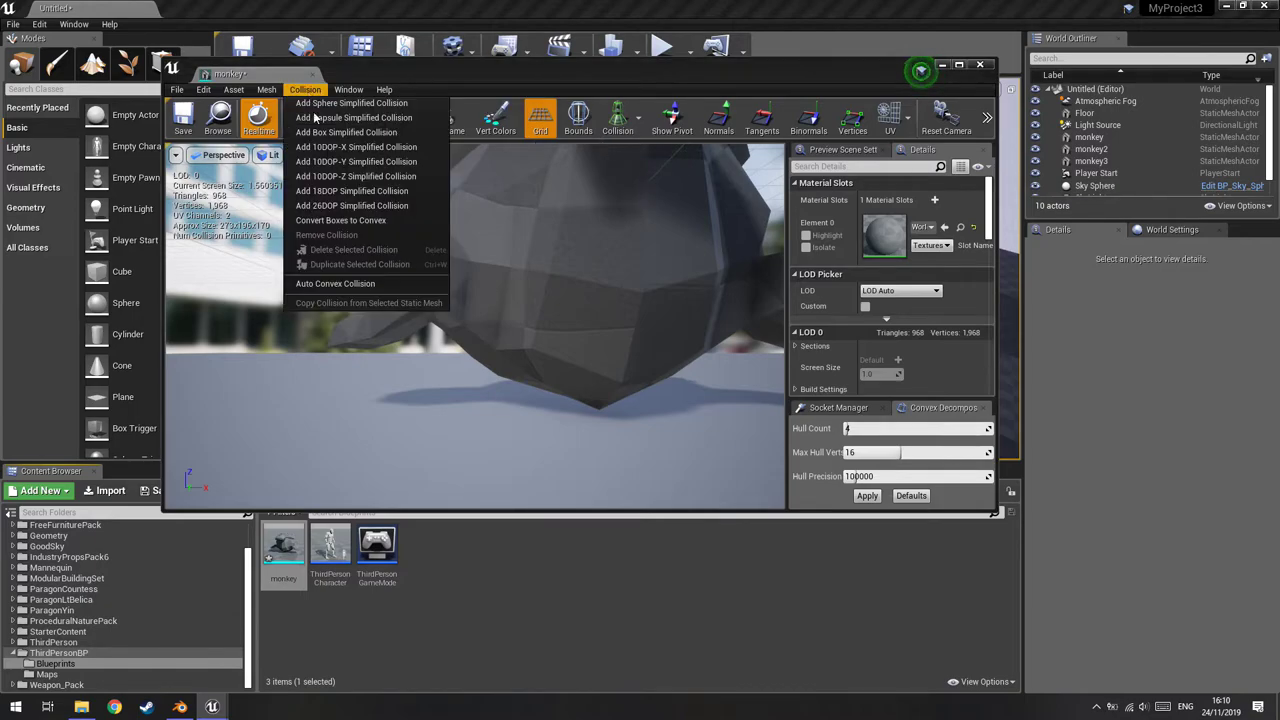
click(340, 284)
click(618, 118)
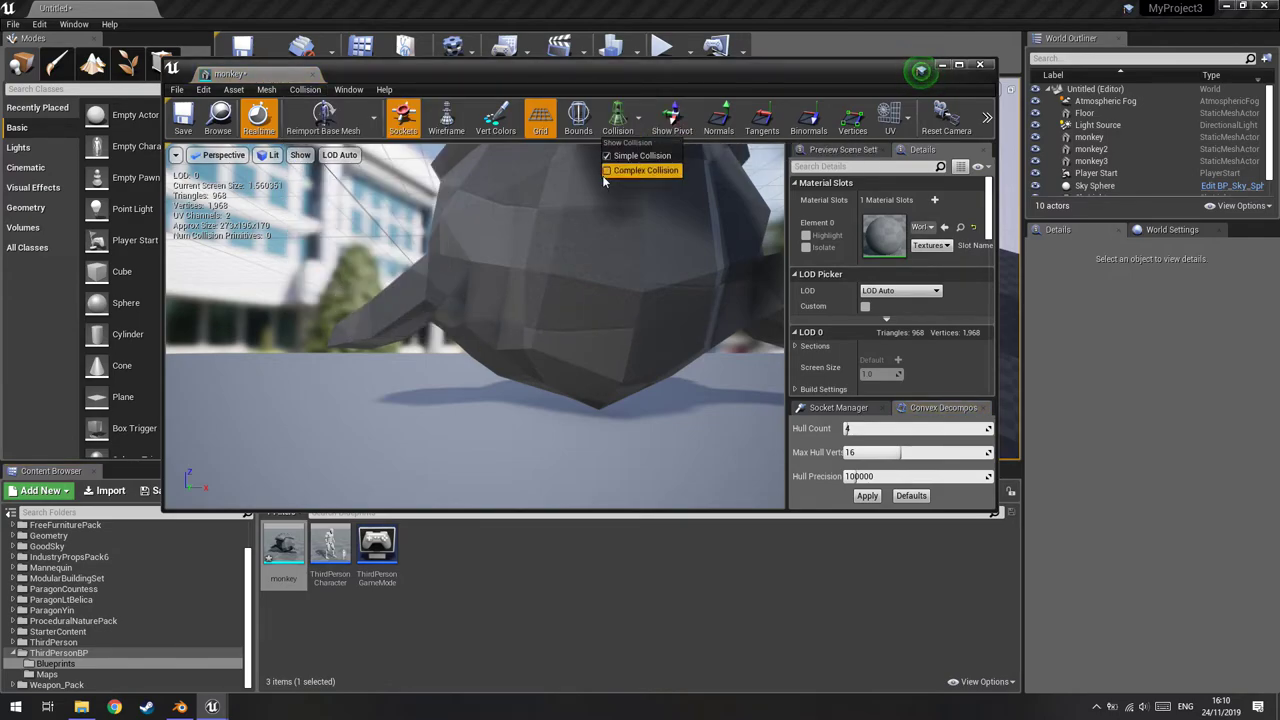
click(610, 171)
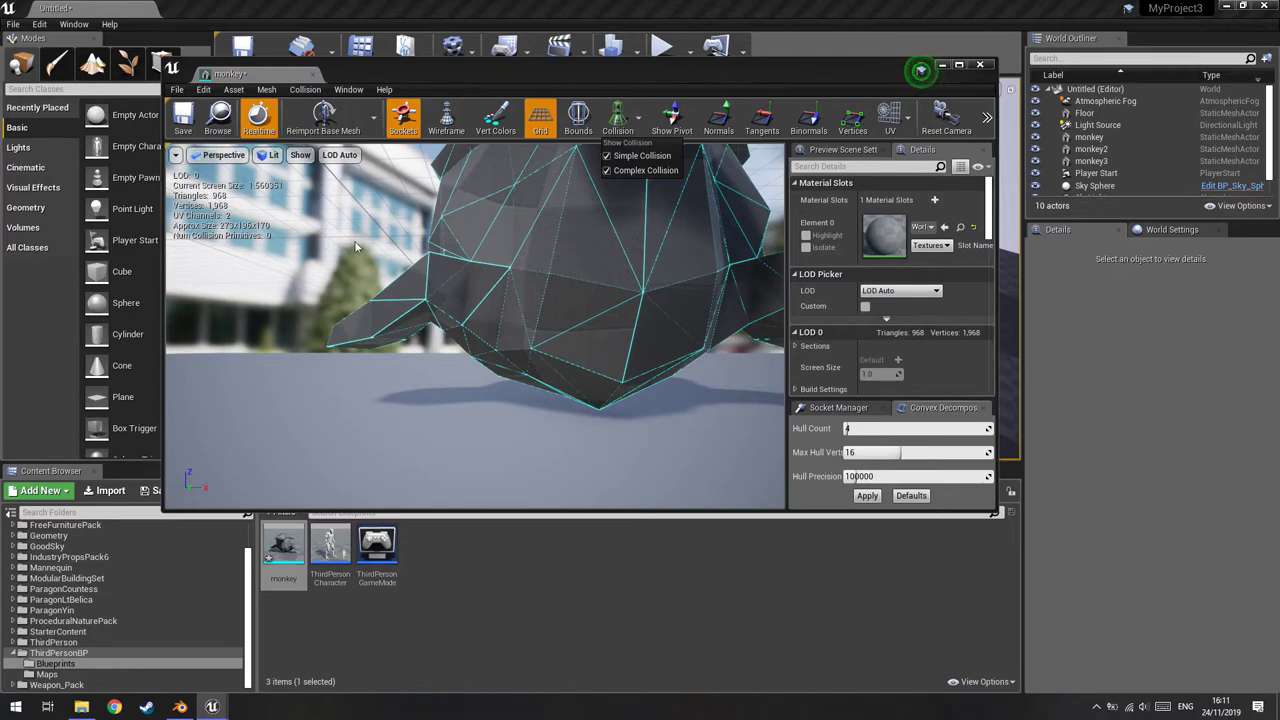
Orbit to the monkey's front and raise the Hull Count to 28 for the convex decomposition
drag(601, 320, 306, 348)
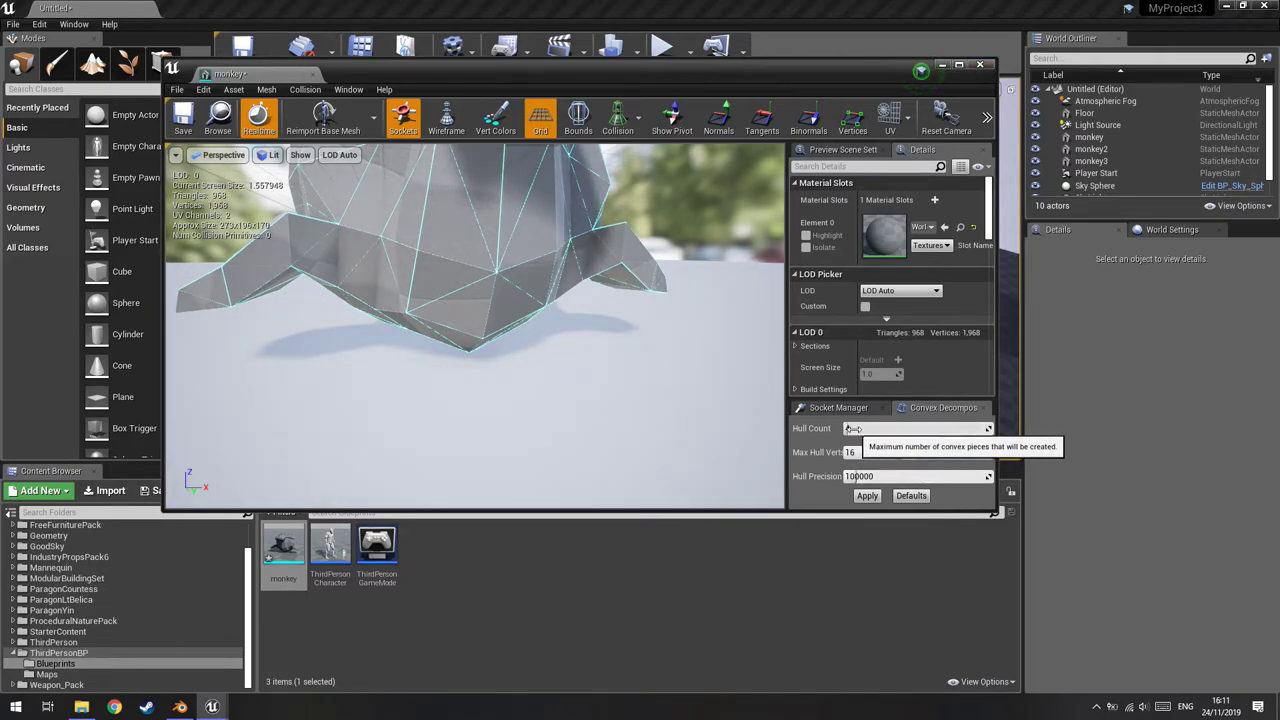
drag(853, 428, 877, 428)
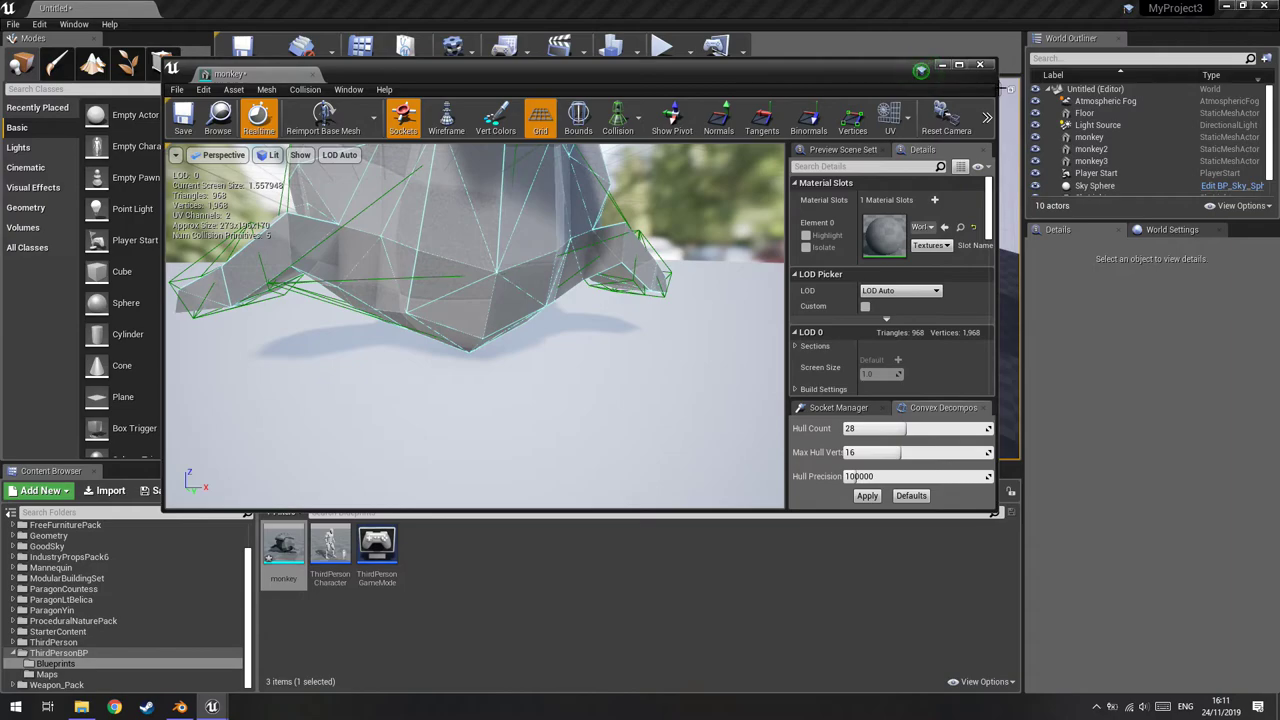
Close the mesh editor and playtest, running the character around and into the monkey rock
click(979, 64)
click(663, 50)
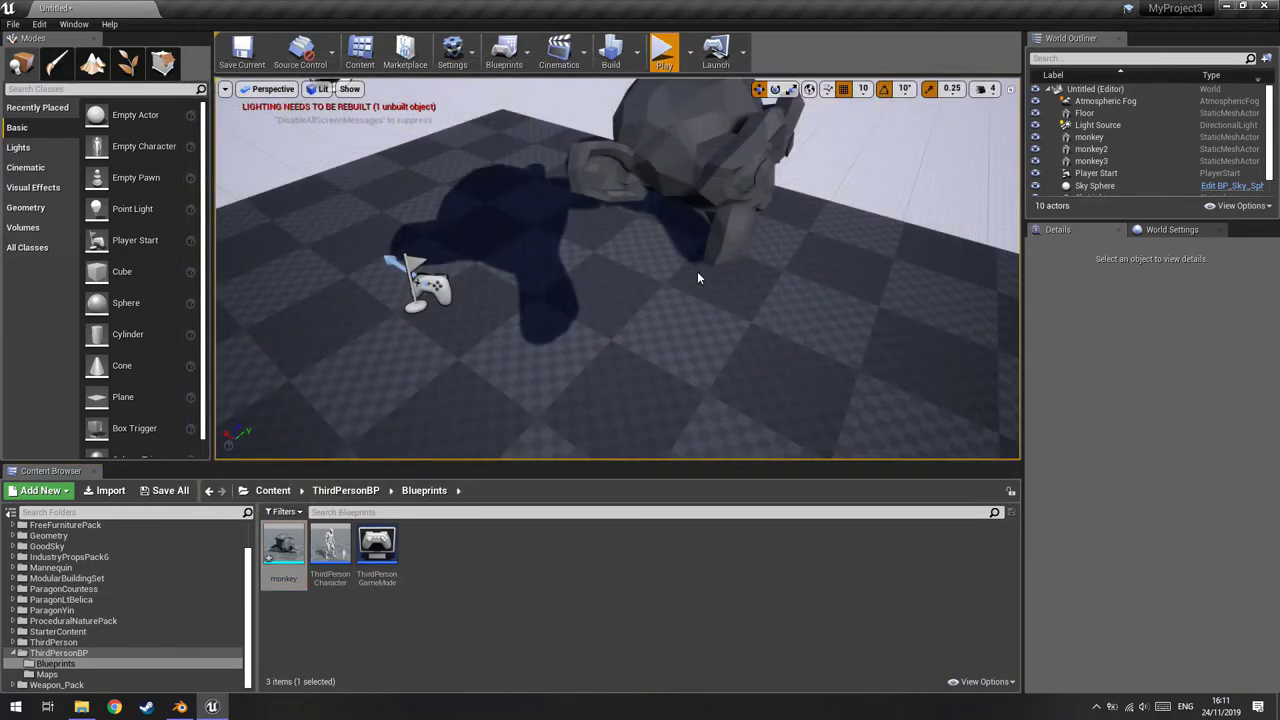
key(w)
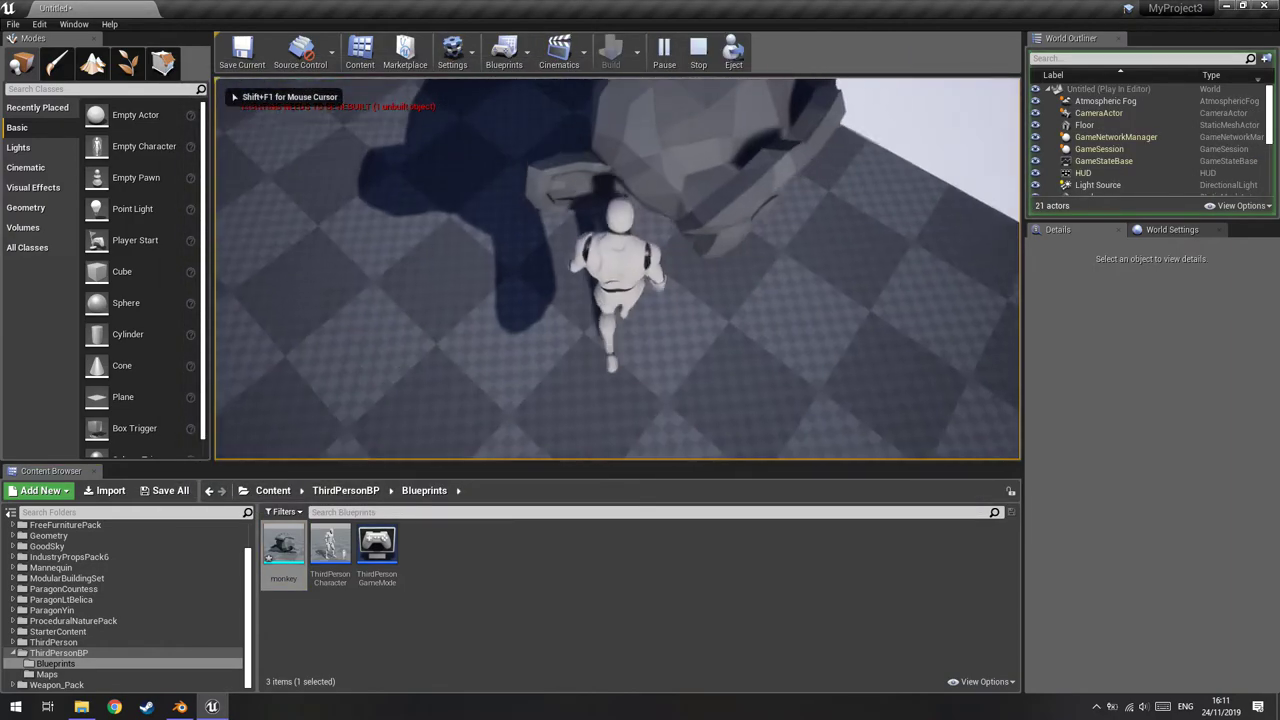
key(w)
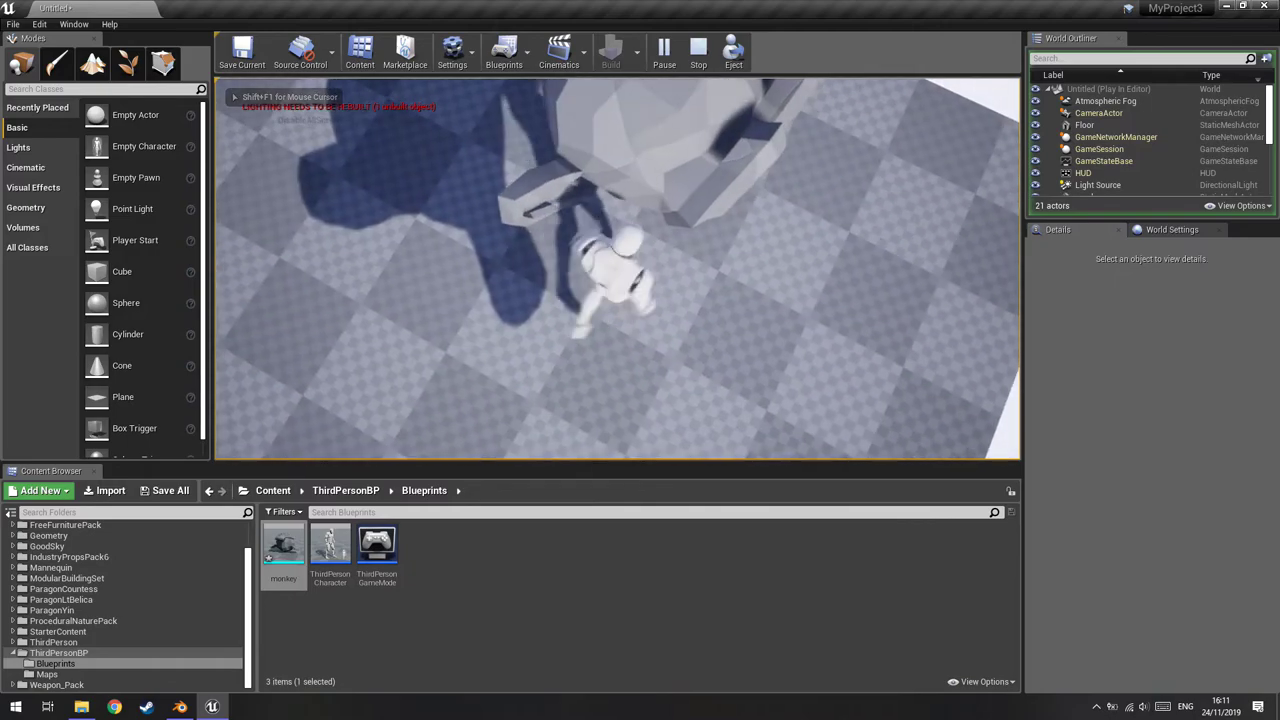
key(w)
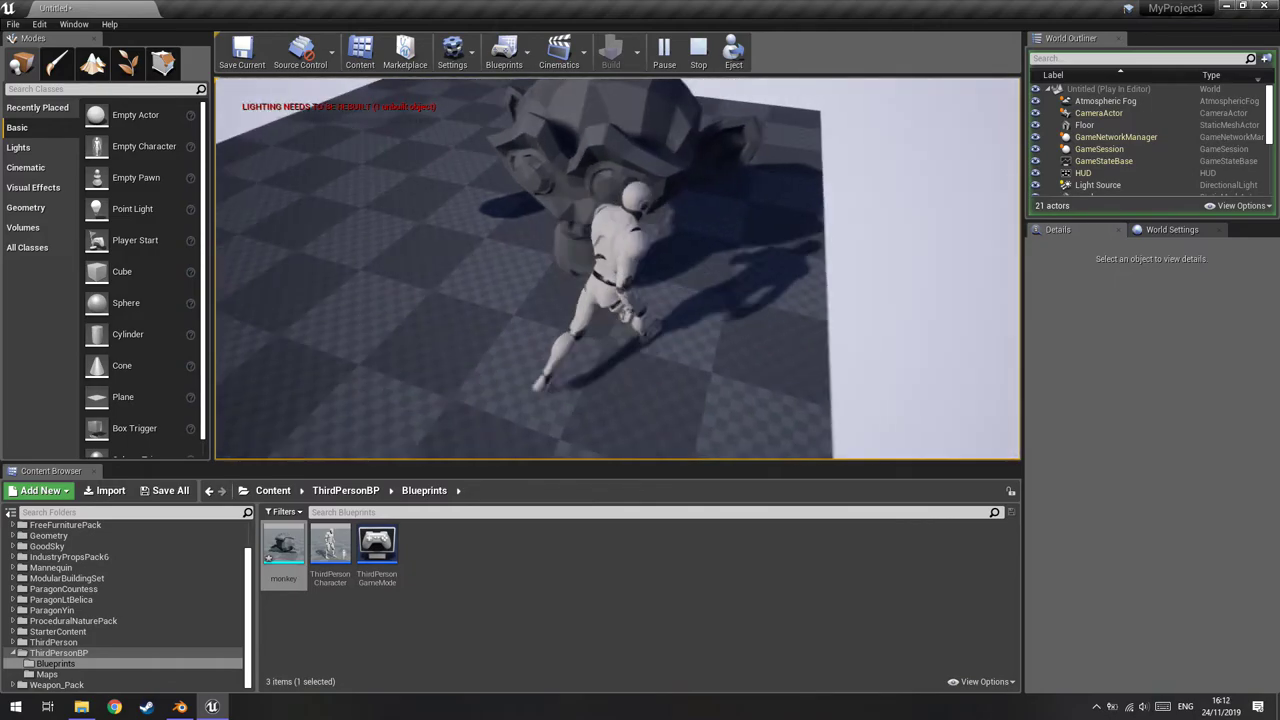
key(w)
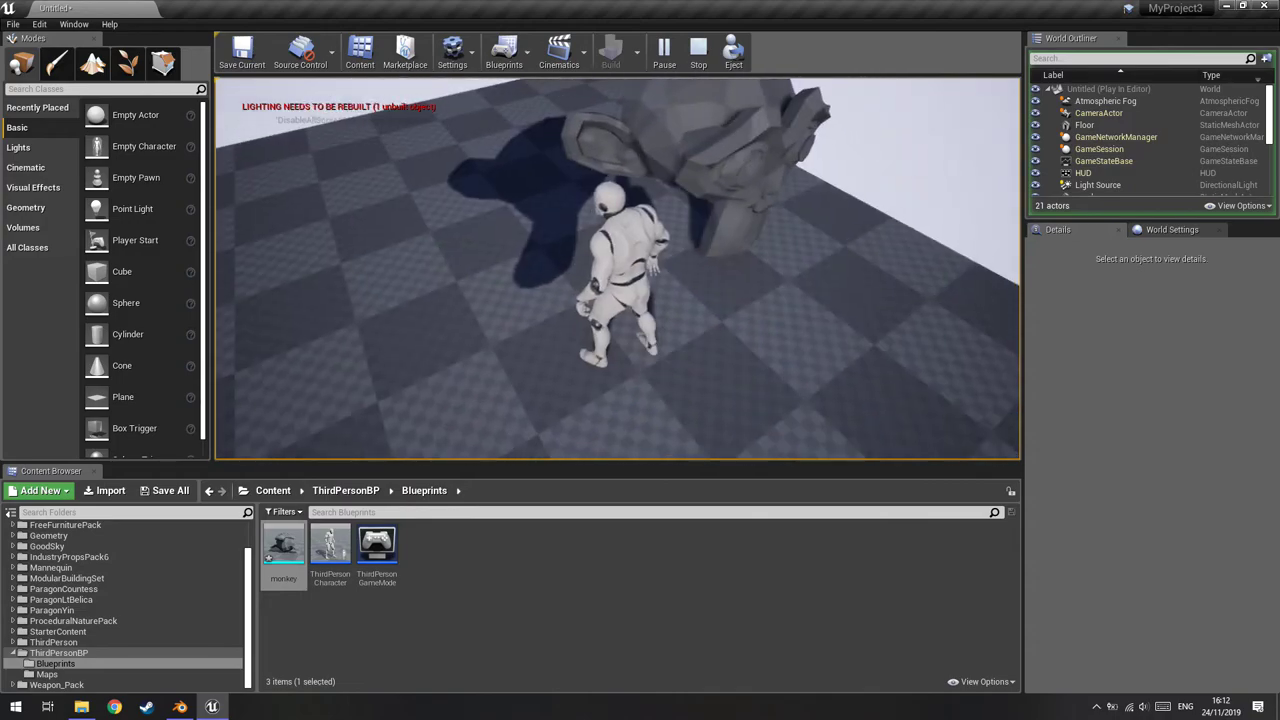
key(w)
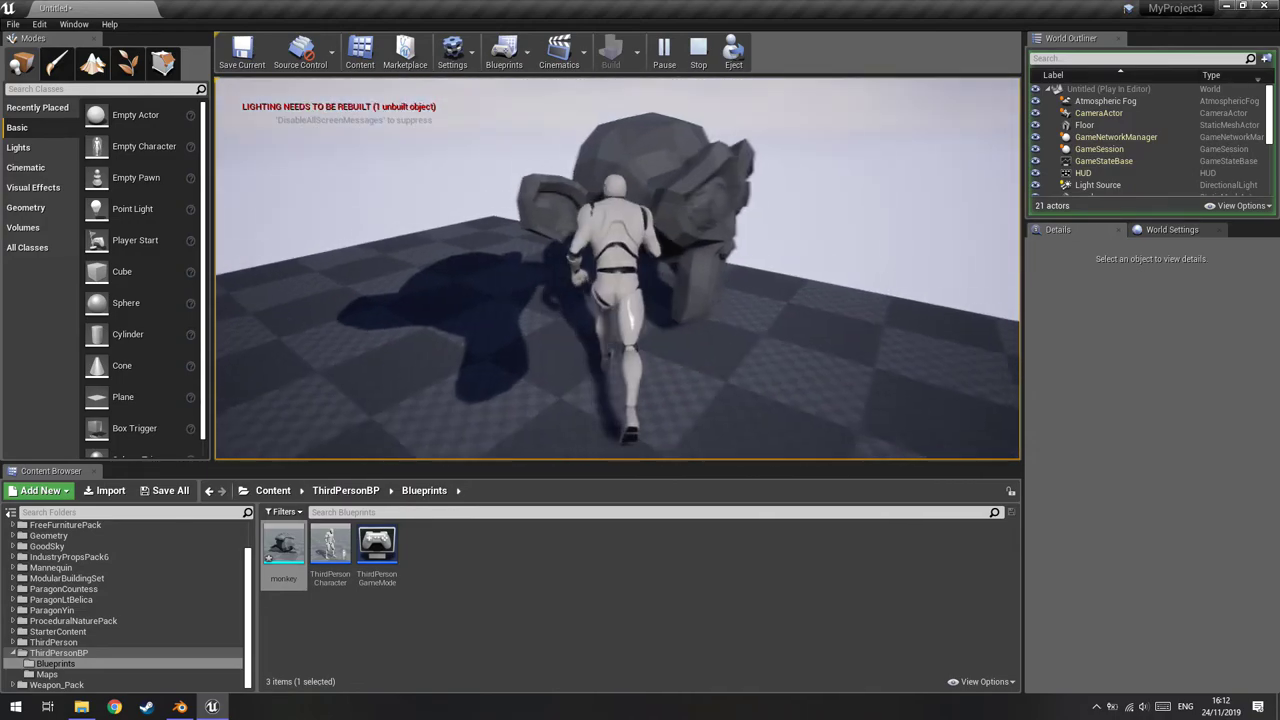
key(w)
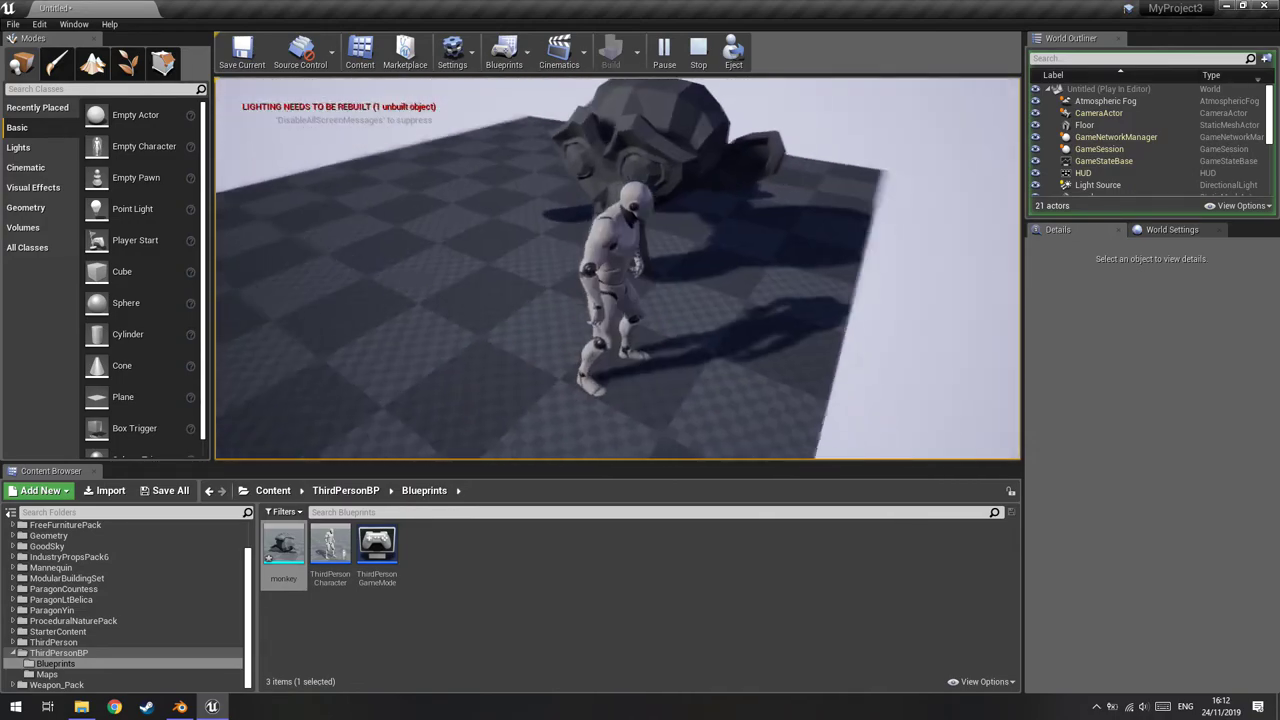
key(w)
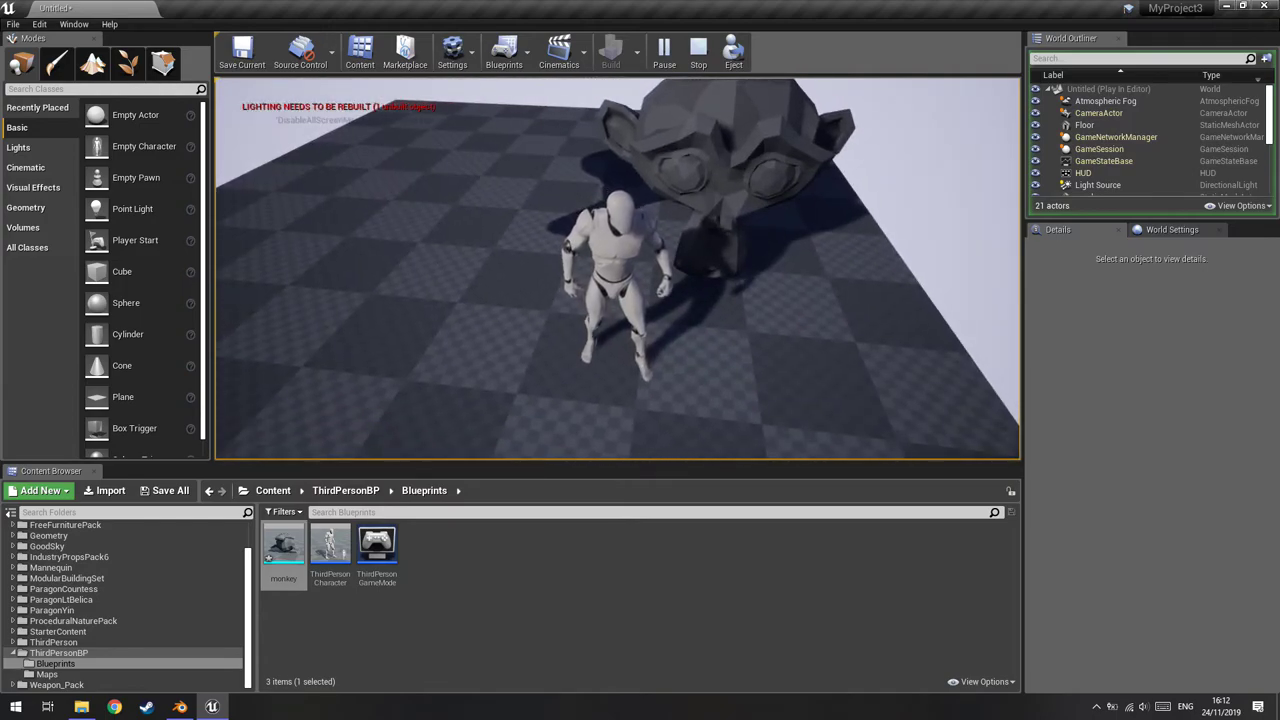
key(a)
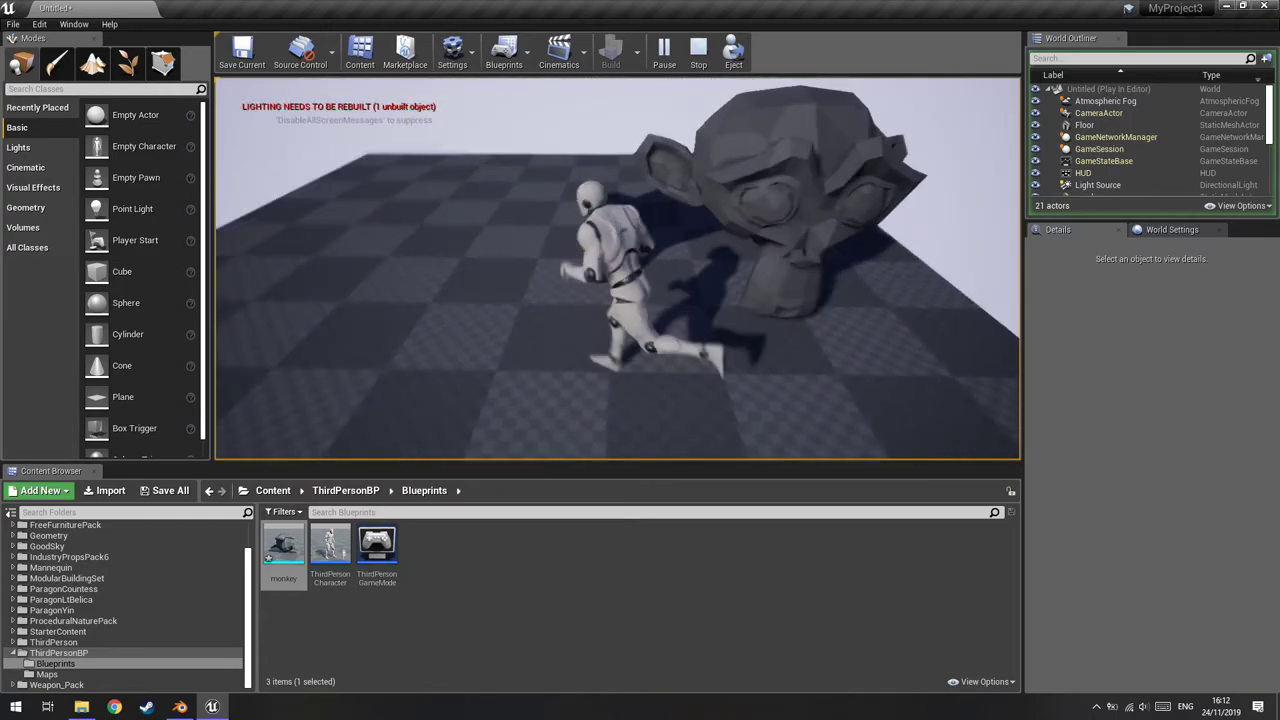